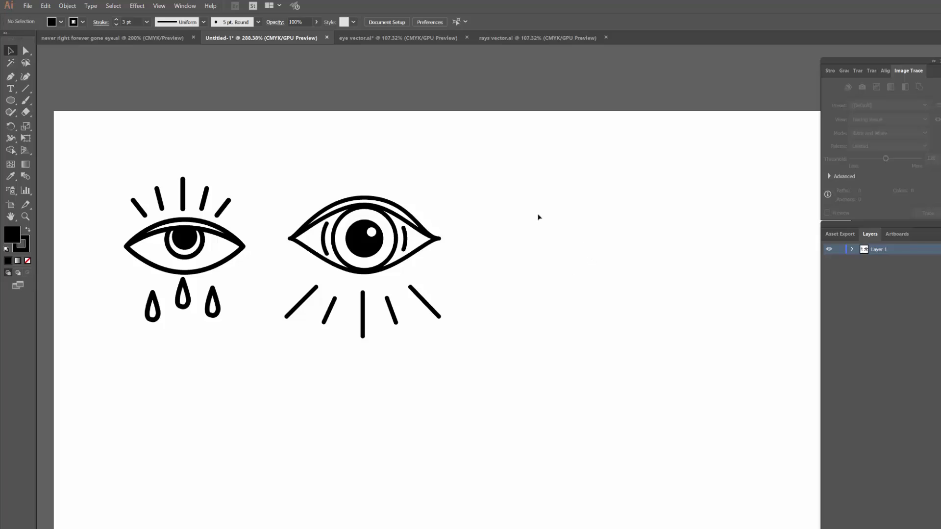
Draw a black-filled circle about 44 pt wide on the artboard to the right of the two finished eyes
{"action": "left_click", "coordinate": [10, 100]}
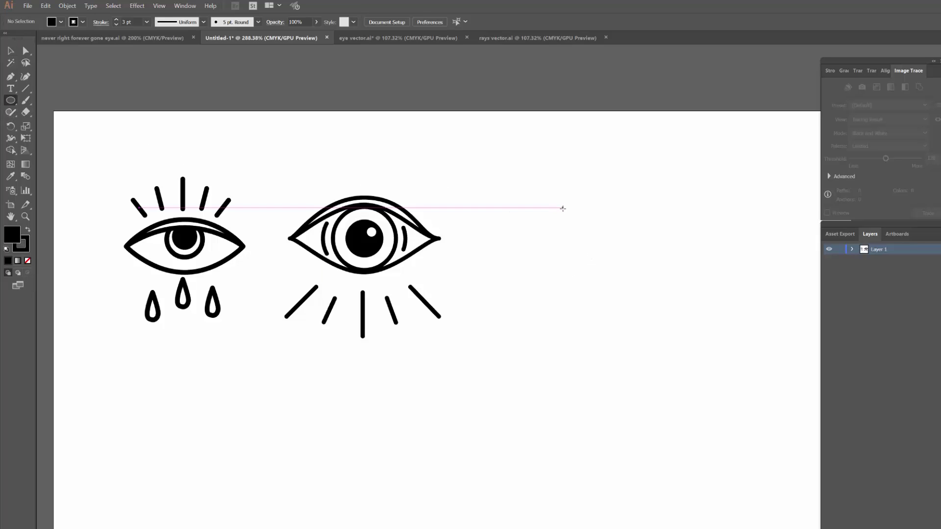
{"action": "left_click_drag", "start_coordinate": [594, 220], "coordinate": [637, 260]}
{"action": "key", "text": "v"}
{"action": "left_click", "coordinate": [638, 258]}
{"action": "left_click", "coordinate": [621, 236]}
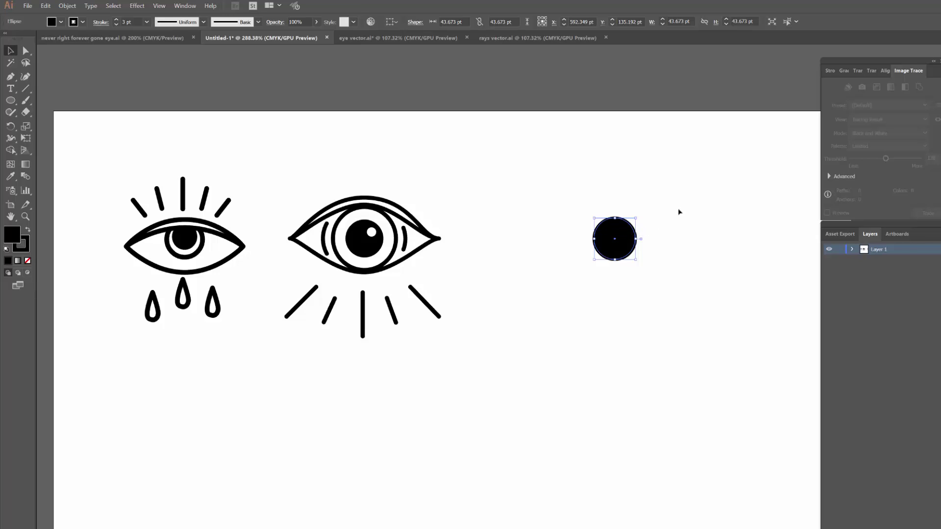
Create a concentric, unfilled copy of the black circle, enlarged to about 76 pt, as the iris outline
{"action": "left_click", "coordinate": [630, 211]}
{"action": "left_click", "coordinate": [631, 242]}
{"action": "left_click_drag", "start_coordinate": [636, 218], "coordinate": [651, 202]}
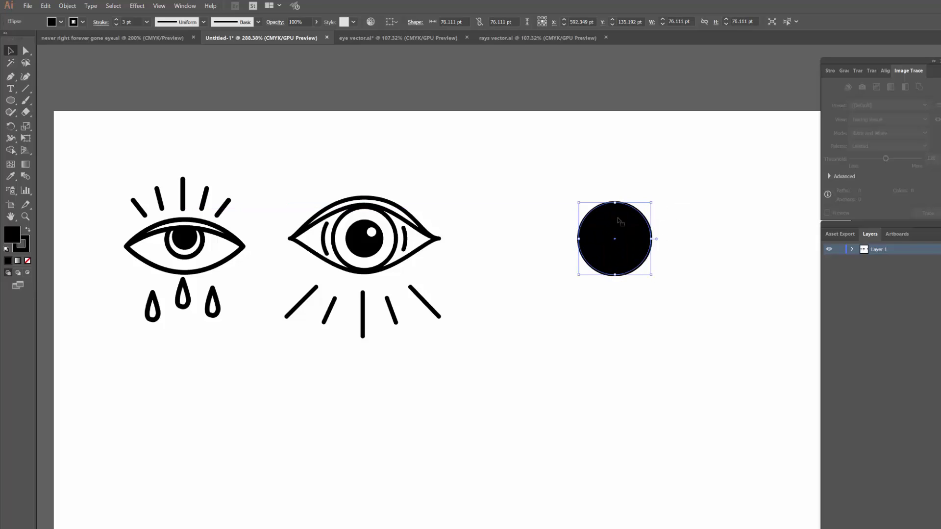
{"action": "left_click", "coordinate": [61, 22]}
{"action": "left_click", "coordinate": [9, 39]}
{"action": "key", "text": "Escape"}
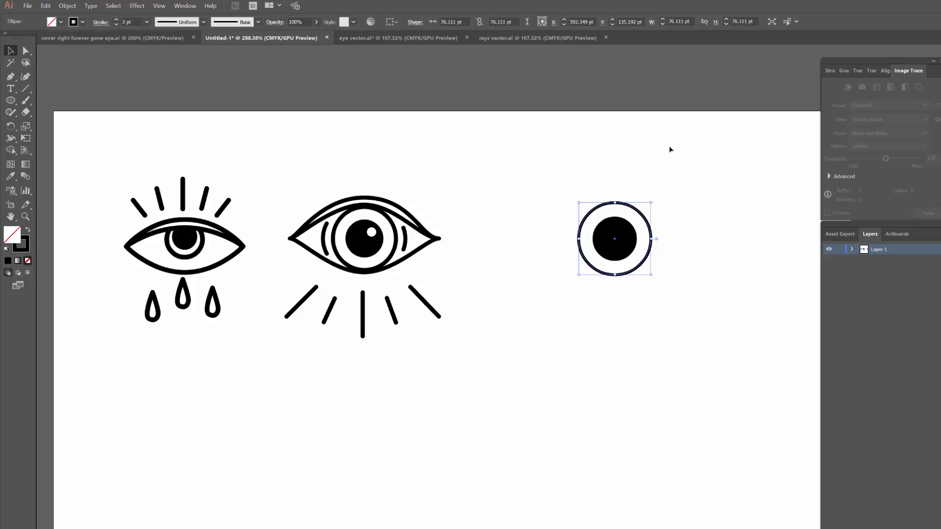
{"action": "left_click", "coordinate": [592, 183]}
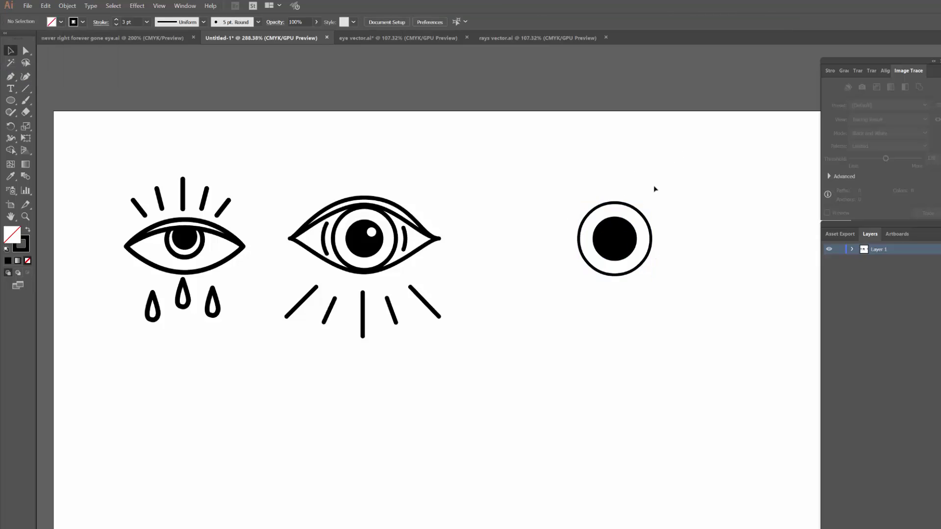
Create a concentric copy of the pupil scaled down to about 24 pt and fill it with white
{"action": "left_click", "coordinate": [618, 247]}
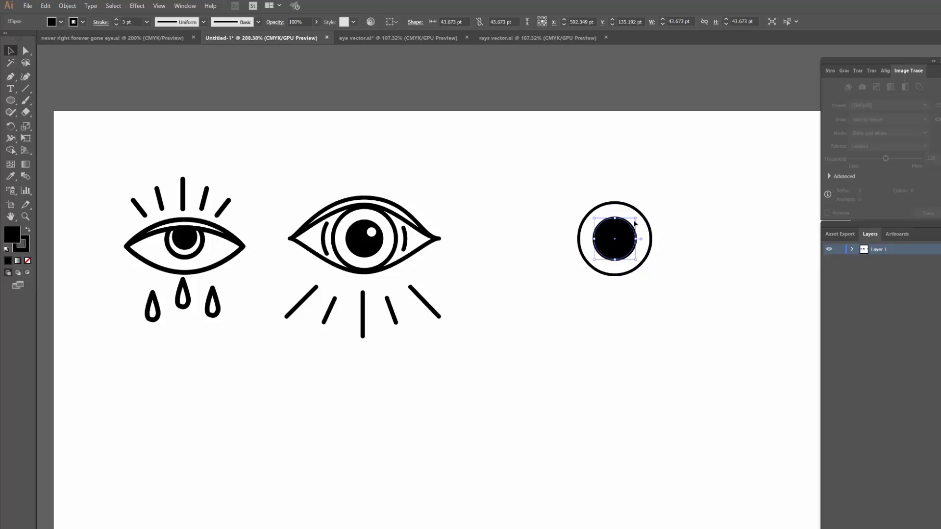
{"action": "left_click_drag", "start_coordinate": [635, 219], "coordinate": [626, 228]}
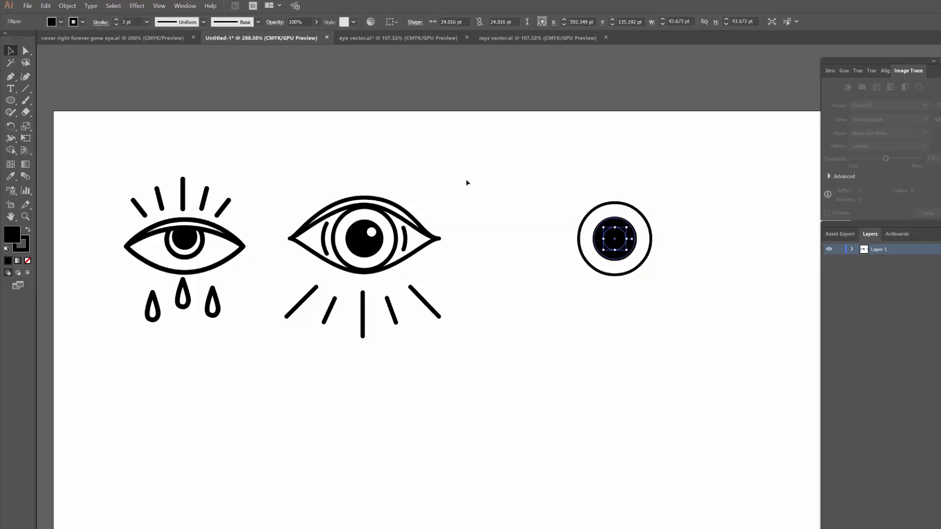
{"action": "left_click", "coordinate": [60, 22]}
{"action": "left_click", "coordinate": [20, 40]}
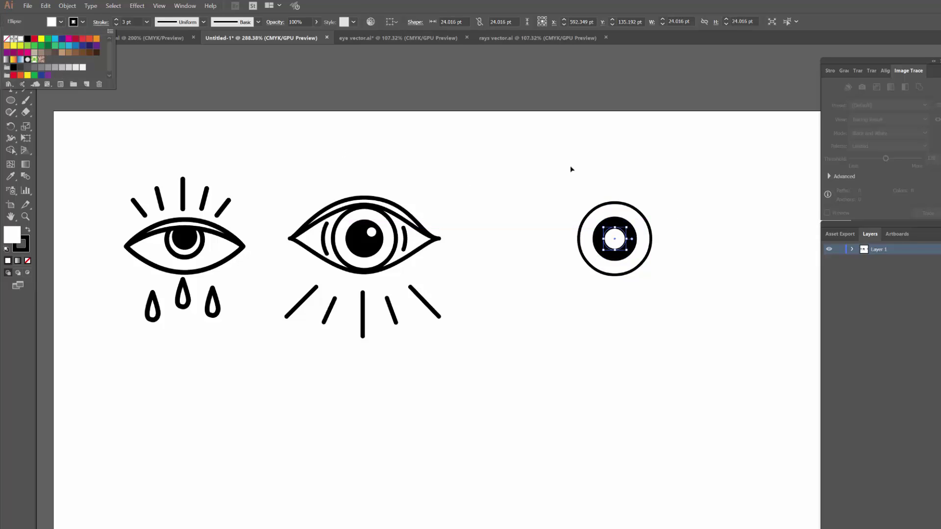
{"action": "left_click", "coordinate": [610, 187]}
Shrink the white highlight to about 18 pt and place it in the upper-right part of the pupil
{"action": "scroll", "coordinate": [588, 270], "scroll_direction": "up", "scroll_amount": 2}
{"action": "mouse_move", "coordinate": [625, 235]}
{"action": "left_mouse_down"}
{"action": "mouse_move", "coordinate": [631, 229]}
{"action": "mouse_move", "coordinate": [613, 241]}
{"action": "mouse_move", "coordinate": [629, 227]}
{"action": "left_mouse_up"}
{"action": "left_click", "coordinate": [715, 227]}
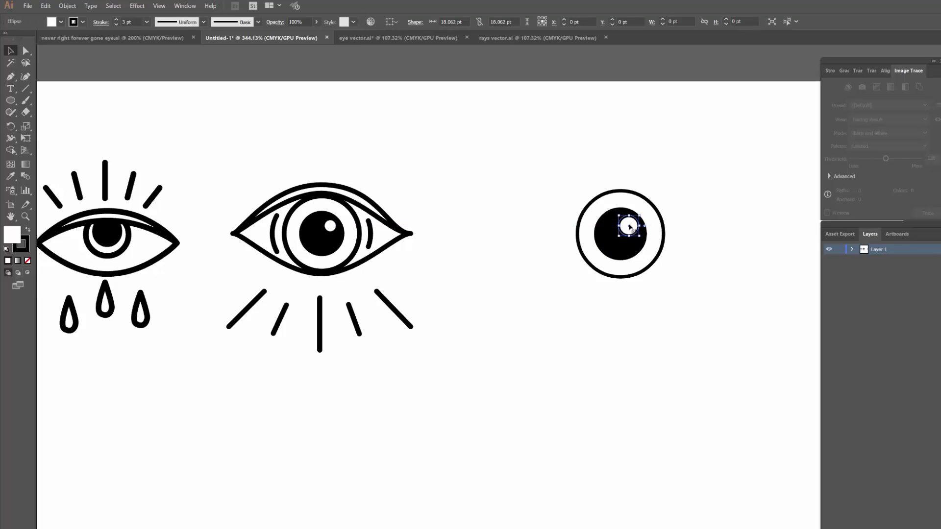
Remove the stroke from the white highlight and fine-tune its position inside the pupil
{"action": "left_click", "coordinate": [73, 23]}
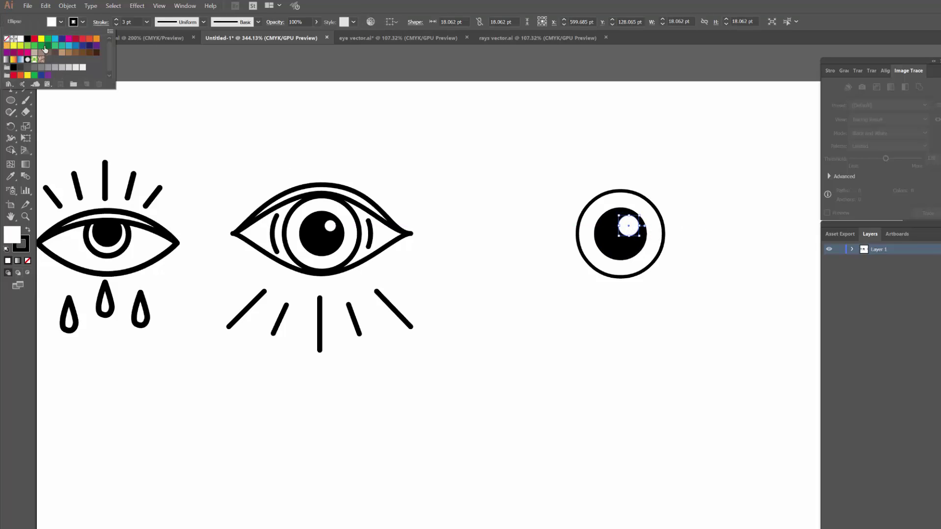
{"action": "left_click", "coordinate": [6, 38]}
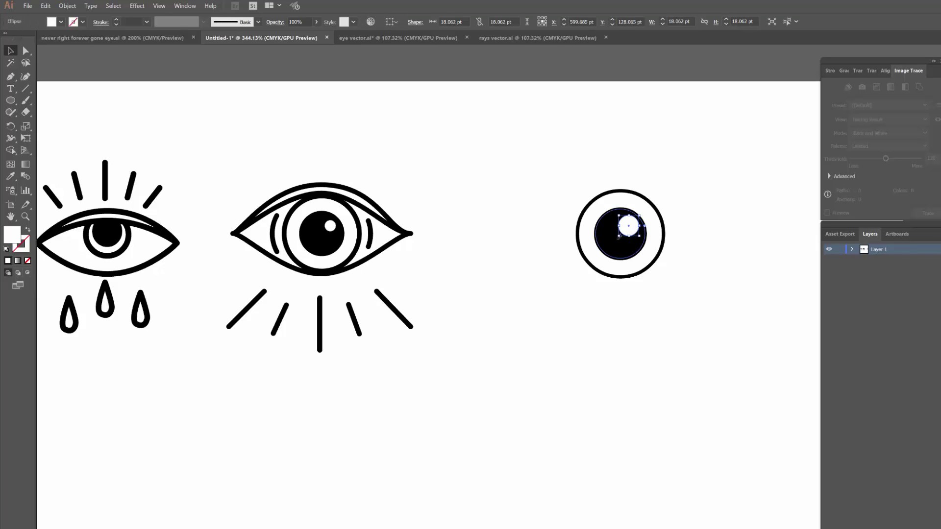
{"action": "left_click_drag", "start_coordinate": [619, 236], "coordinate": [628, 228]}
{"action": "left_click", "coordinate": [713, 229]}
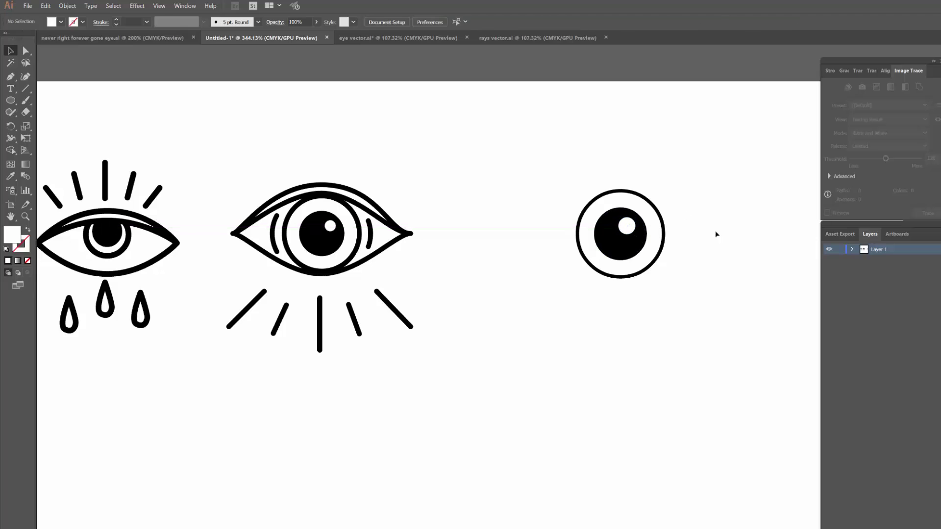
Increase the outer iris circle's stroke weight to 4 pt
{"action": "scroll", "coordinate": [704, 223], "scroll_direction": "down", "scroll_amount": 3}
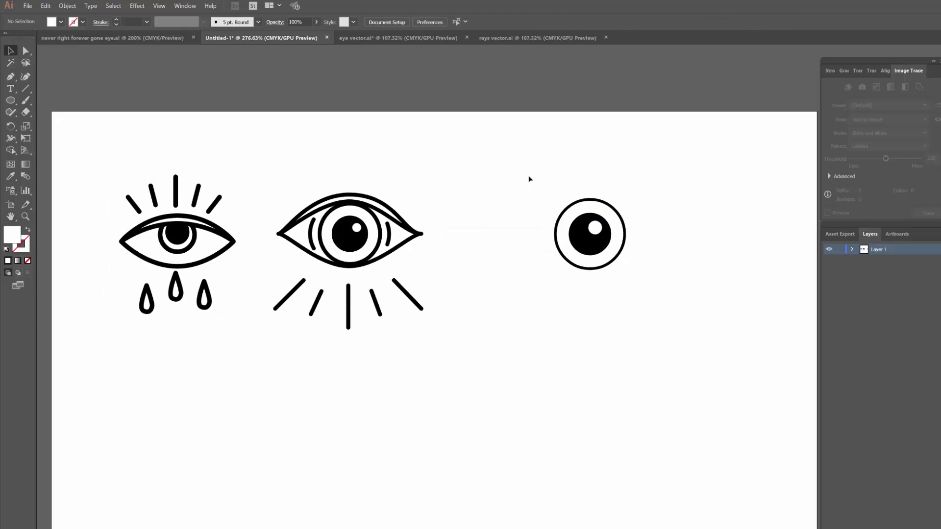
{"action": "left_click", "coordinate": [589, 201]}
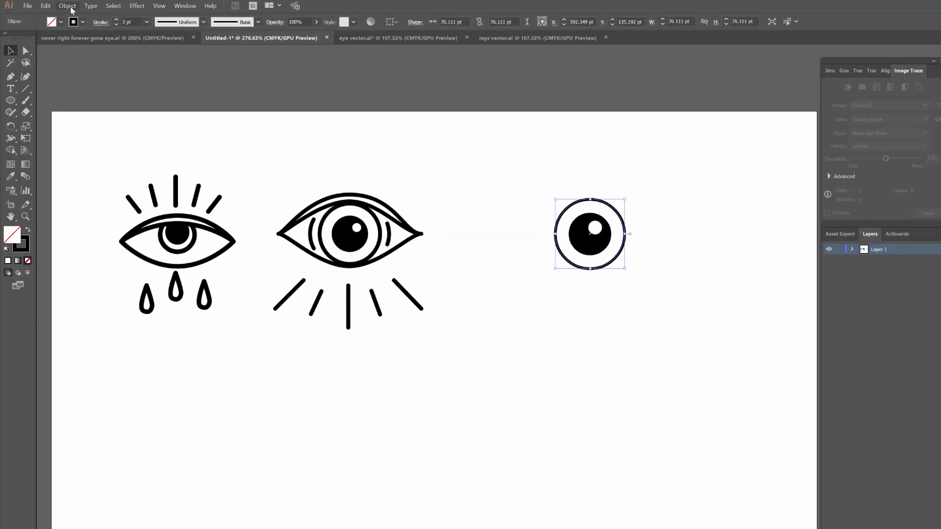
{"action": "left_click", "coordinate": [115, 20]}
{"action": "left_click", "coordinate": [614, 167]}
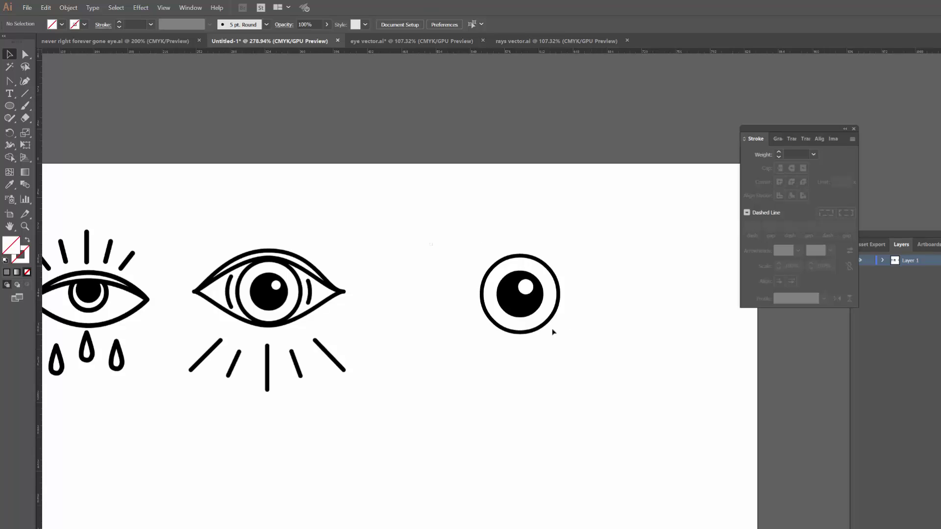
Place a horizontal guide through the center of the new eye's circles
{"action": "left_click_drag", "start_coordinate": [610, 368], "coordinate": [470, 282]}
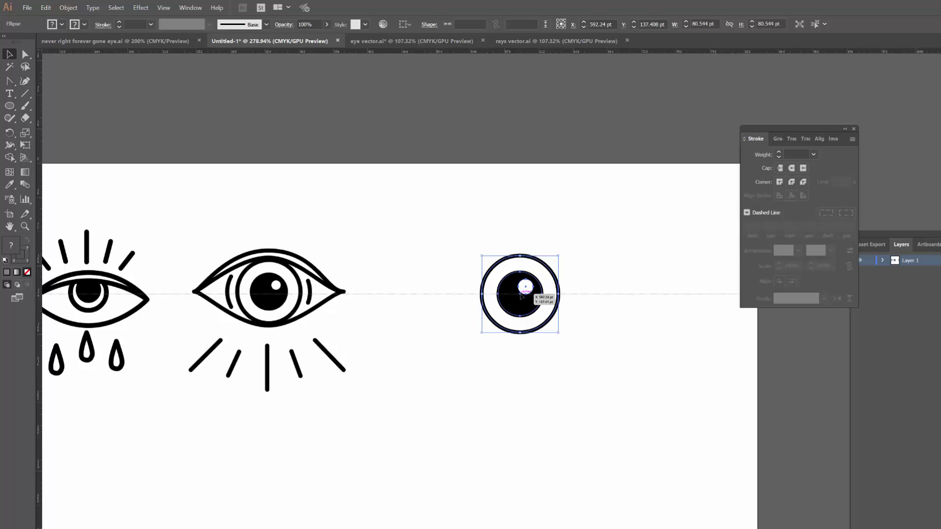
{"action": "left_click", "coordinate": [480, 294]}
{"action": "key", "text": "ctrl+space"}
{"action": "left_click_drag", "start_coordinate": [513, 322], "coordinate": [556, 327]}
{"action": "left_click", "coordinate": [645, 334]}
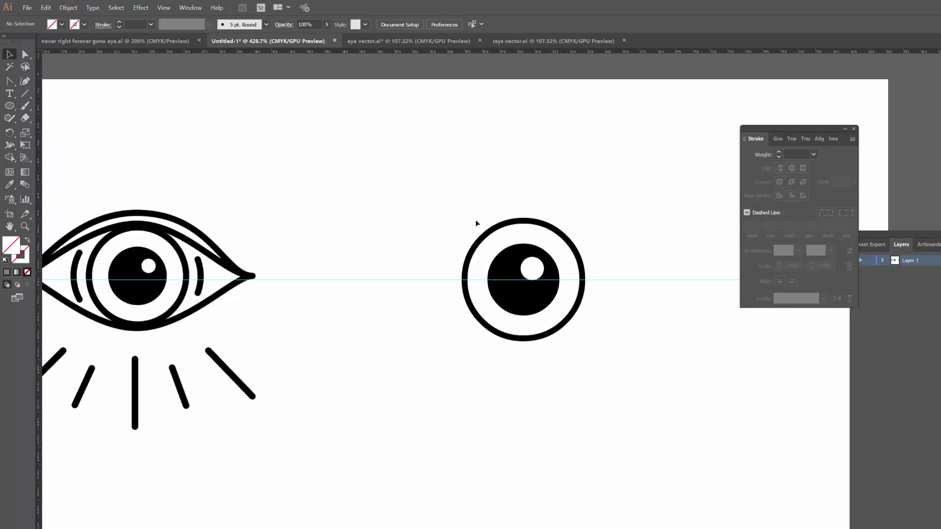
{"action": "key", "text": "z"}
{"action": "left_click_drag", "start_coordinate": [576, 204], "coordinate": [556, 211]}
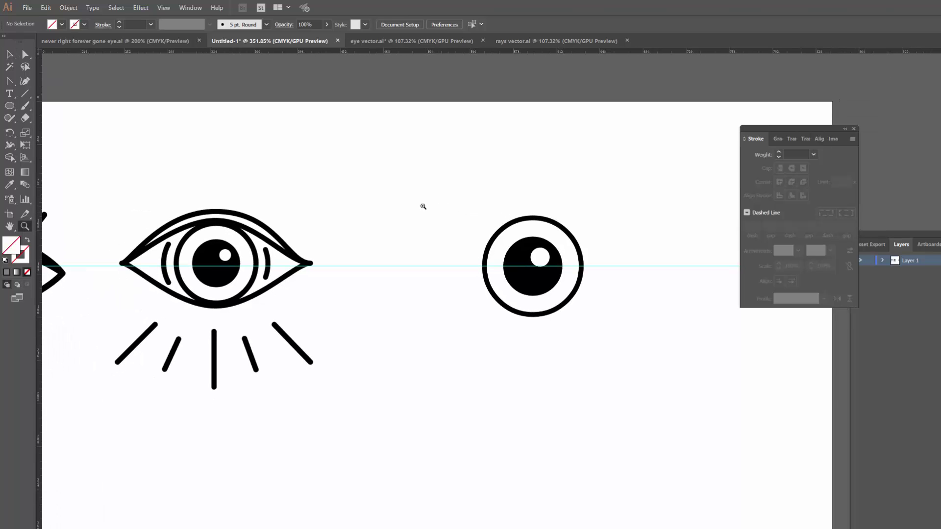
Draw a curved Pen path from the guide left of the iris up to the iris circle's top point, about 114 pt wide
{"action": "key", "text": "i"}
{"action": "key", "text": "v"}
{"action": "left_click", "coordinate": [504, 225]}
{"action": "left_click", "coordinate": [428, 223]}
{"action": "key", "text": "p"}
{"action": "left_click_drag", "start_coordinate": [396, 266], "coordinate": [408, 267]}
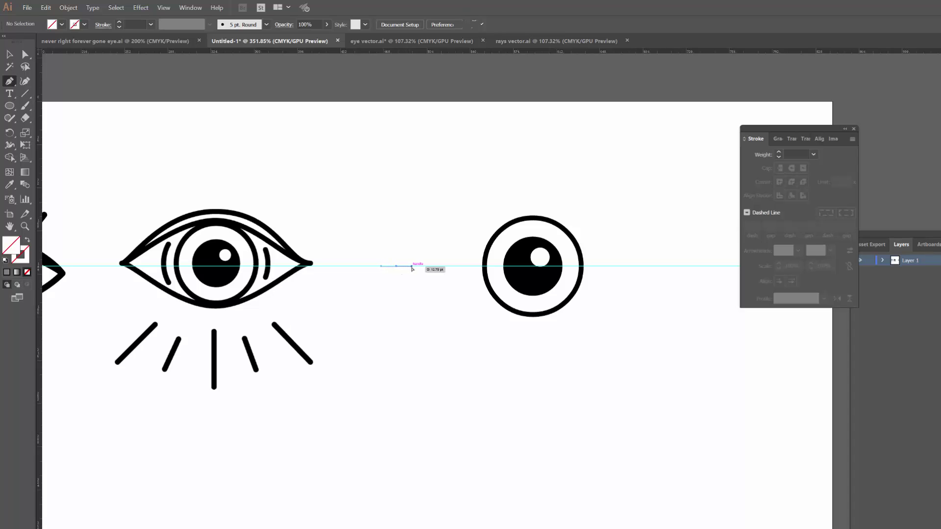
{"action": "left_click", "coordinate": [532, 220]}
{"action": "left_click_drag", "start_coordinate": [531, 221], "coordinate": [533, 221]}
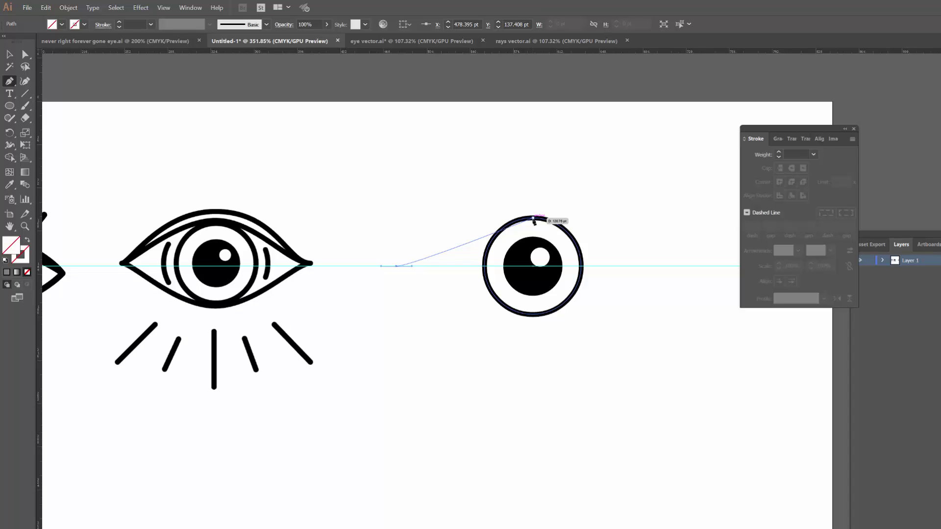
{"action": "left_click", "coordinate": [533, 219]}
{"action": "left_click_drag", "start_coordinate": [533, 222], "coordinate": [575, 219]}
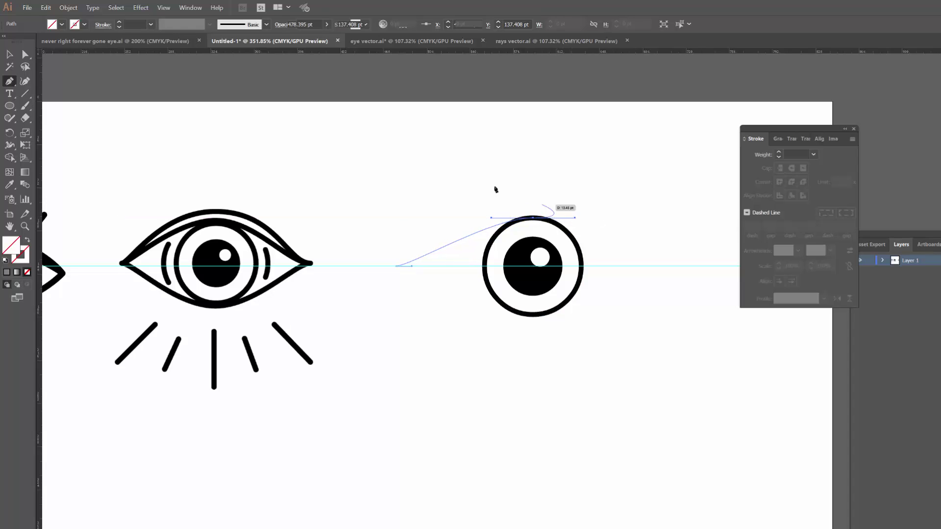
{"action": "key", "text": "v"}
Apply the iris outline's 4 pt black stroke to the new eyelid path with the Eyedropper
{"action": "left_click", "coordinate": [438, 233]}
{"action": "left_click", "coordinate": [451, 243]}
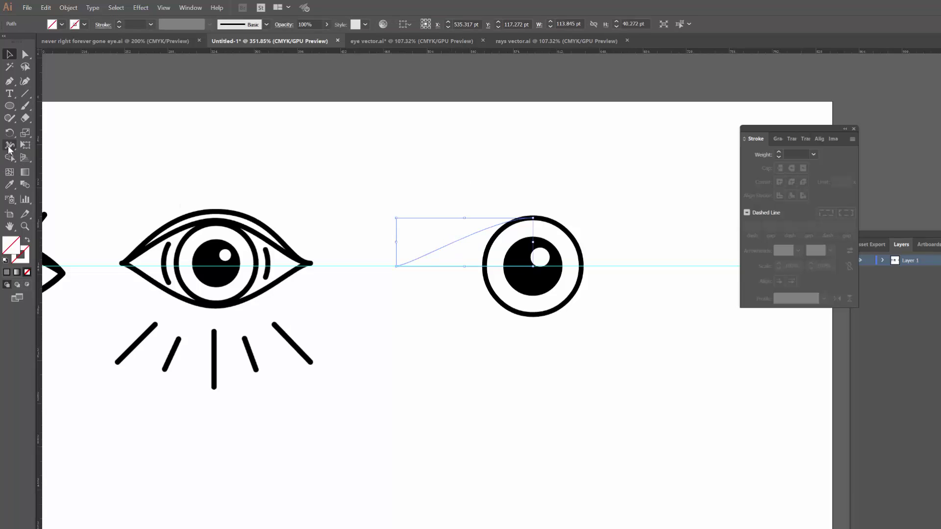
{"action": "left_click", "coordinate": [9, 185]}
{"action": "left_click", "coordinate": [555, 217]}
{"action": "key", "text": "v"}
{"action": "left_click", "coordinate": [638, 219]}
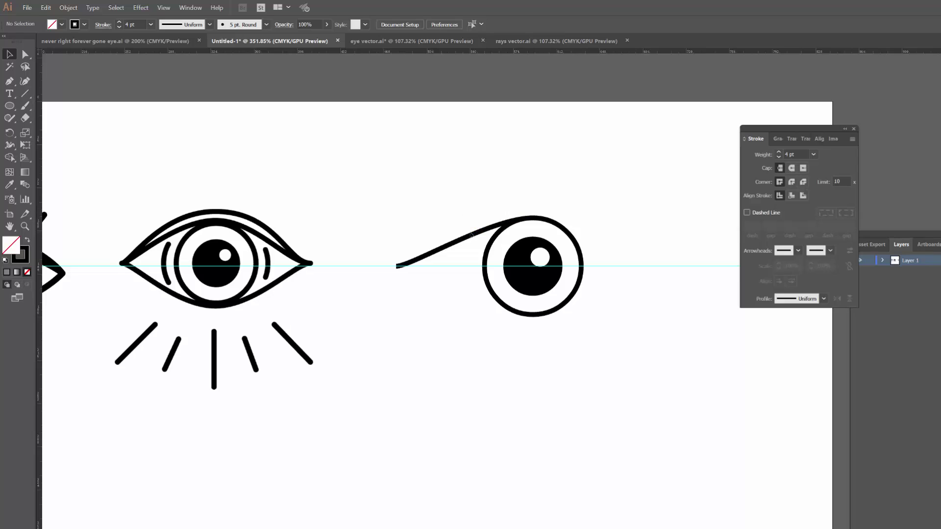
Give the eyelid path's stroke round caps
{"action": "left_click", "coordinate": [471, 235]}
{"action": "left_click", "coordinate": [792, 168]}
{"action": "left_click", "coordinate": [609, 301]}
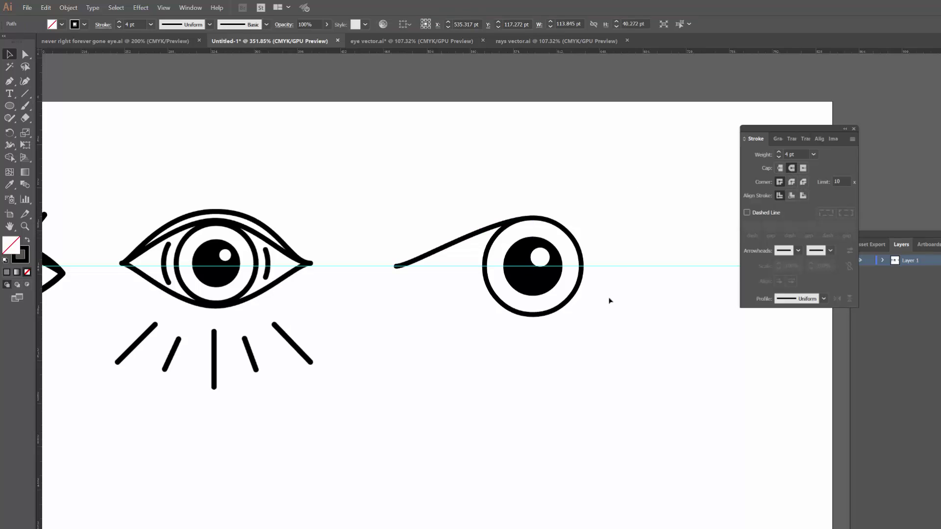
Reshape the eyelid curve at its outer corner by adjusting the end anchor's handle along the guide
{"action": "left_click", "coordinate": [433, 254]}
{"action": "key", "text": "shift+c"}
{"action": "left_click_drag", "start_coordinate": [397, 266], "coordinate": [425, 267]}
{"action": "key", "text": "v"}
{"action": "left_click", "coordinate": [475, 244]}
{"action": "key", "text": "z"}
{"action": "mouse_move", "coordinate": [504, 243]}
{"action": "left_mouse_down"}
{"action": "mouse_move", "coordinate": [456, 254]}
{"action": "mouse_move", "coordinate": [521, 245]}
{"action": "left_mouse_up"}
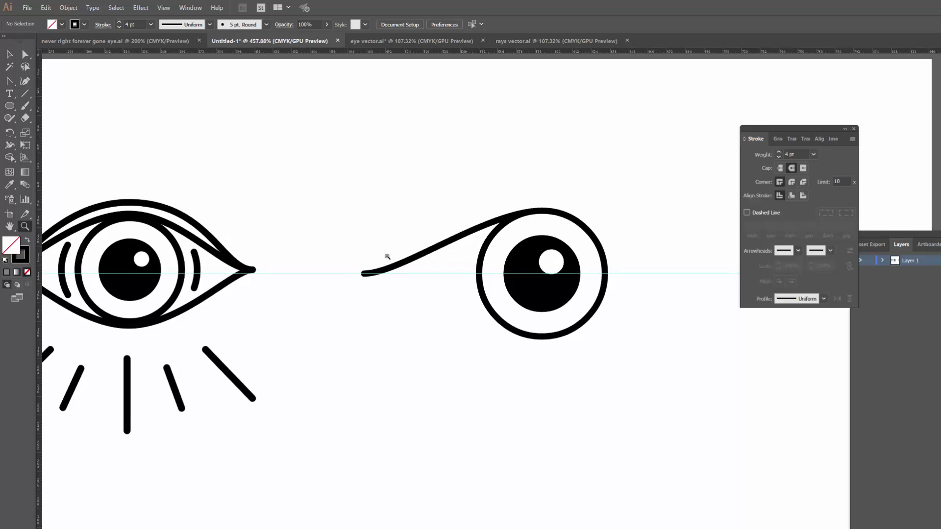
{"action": "key", "text": "v"}
{"action": "left_click", "coordinate": [382, 271]}
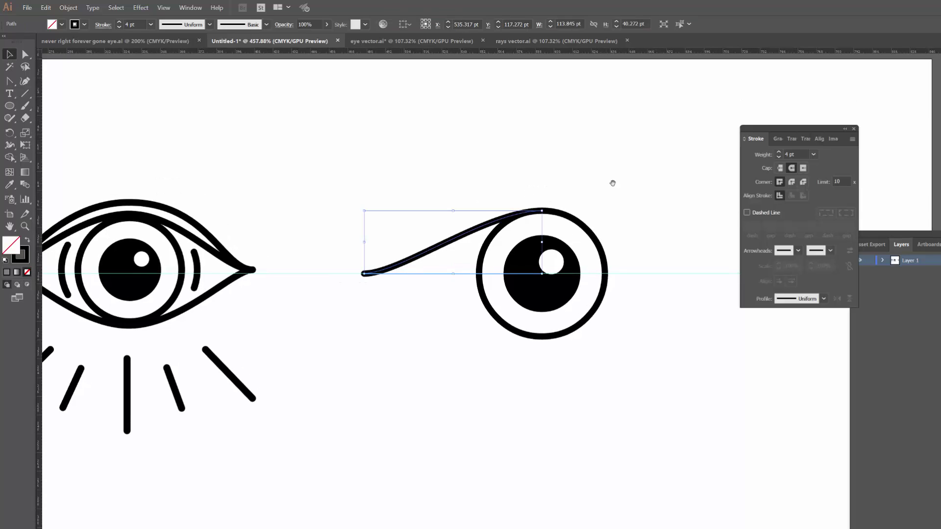
{"action": "left_click_drag", "start_coordinate": [612, 183], "coordinate": [555, 182]}
{"action": "left_click", "coordinate": [565, 182]}
{"action": "left_click_drag", "start_coordinate": [371, 200], "coordinate": [400, 260]}
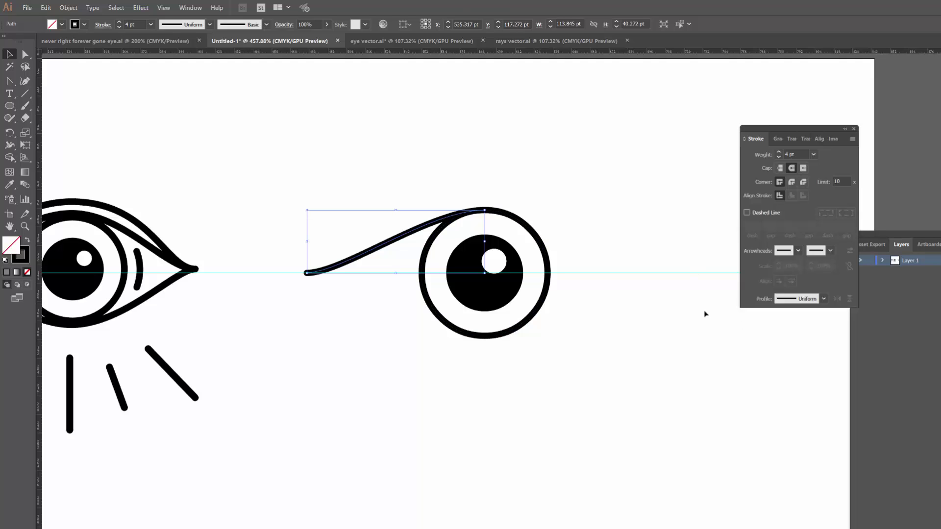
{"action": "left_click", "coordinate": [619, 207]}
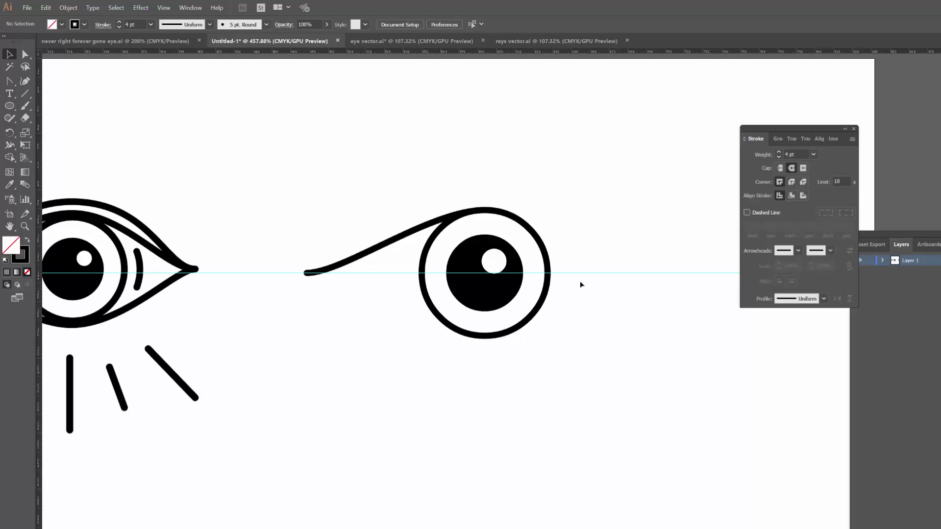
Hide the bounding box of the selected eyelid curve and show it again
{"action": "left_click", "coordinate": [385, 245]}
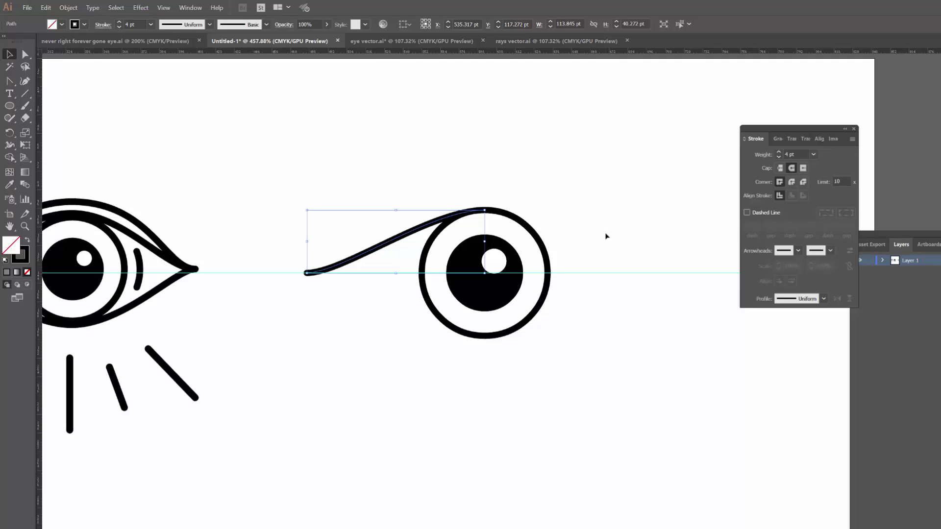
{"action": "key", "text": "ctrl+shift+b"}
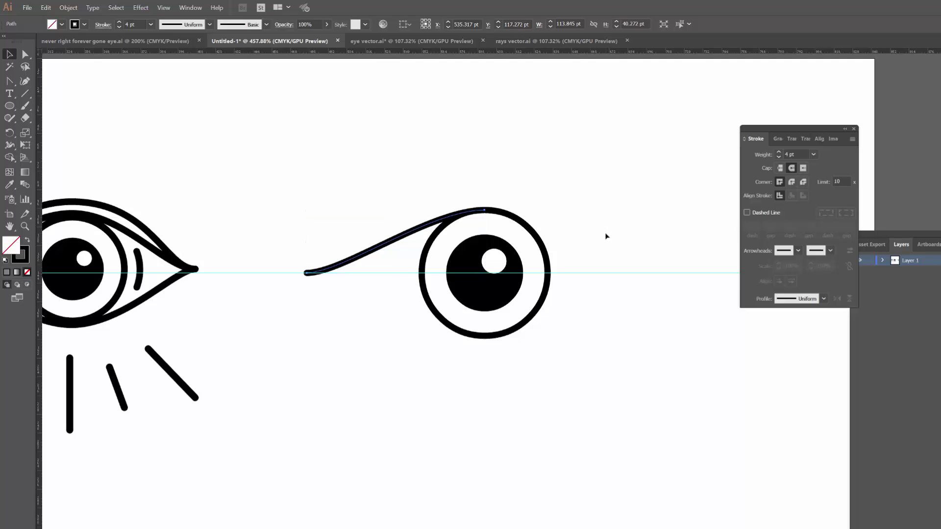
{"action": "key", "text": "ctrl+shift+b"}
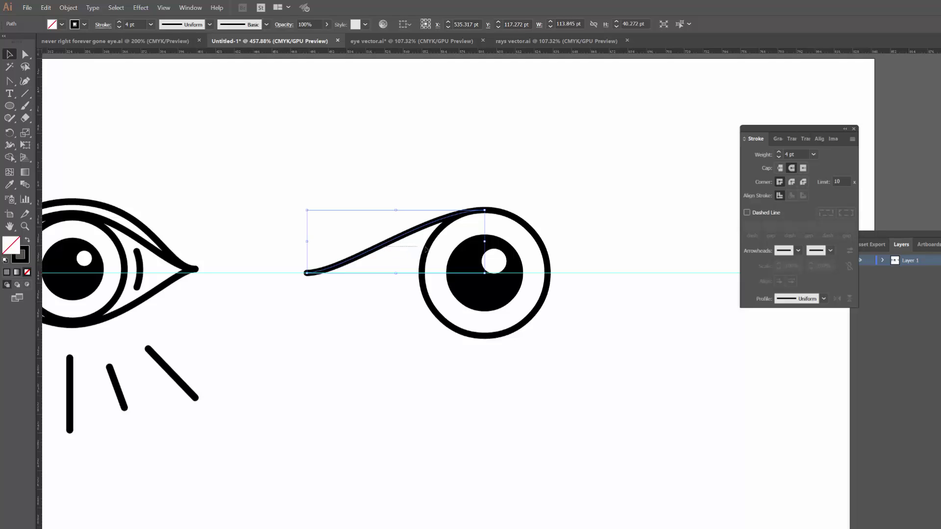
Try shifting the duplicated eyelid curve horizontally toward the iris, and undo the move
{"action": "left_click_drag", "start_coordinate": [400, 246], "coordinate": [433, 246]}
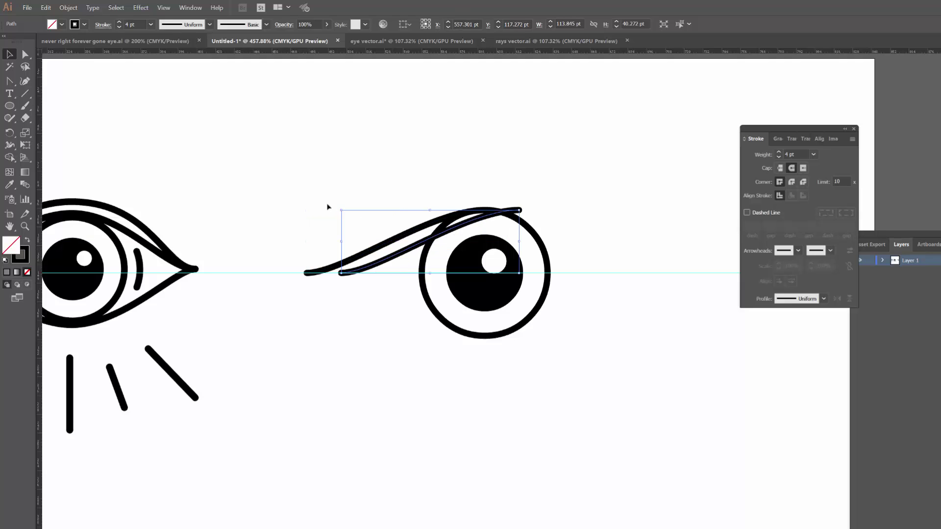
{"action": "left_click", "coordinate": [328, 207]}
{"action": "key", "text": "ctrl+z"}
{"action": "left_click", "coordinate": [360, 205]}
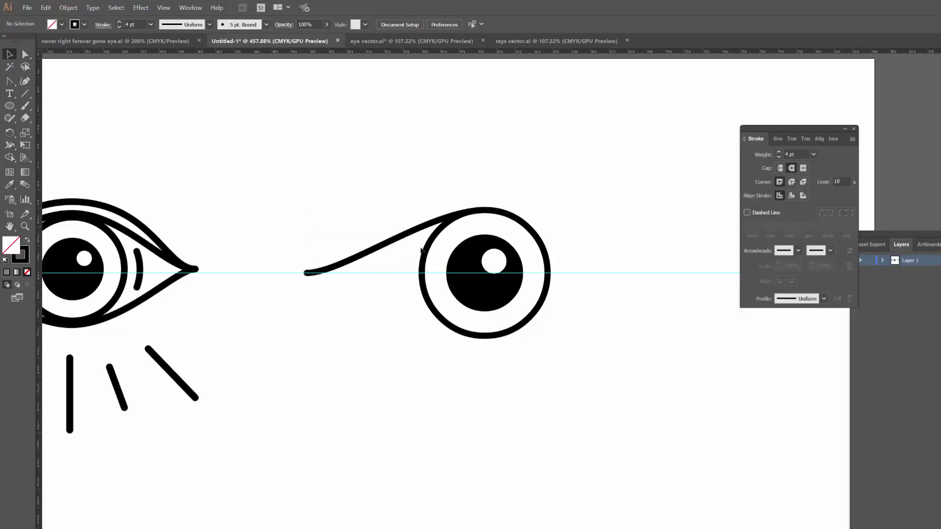
Reflect the duplicated eyelid curve across the vertical axis, with the preview shown
{"action": "left_click", "coordinate": [392, 244]}
{"action": "right_click", "coordinate": [392, 245]}
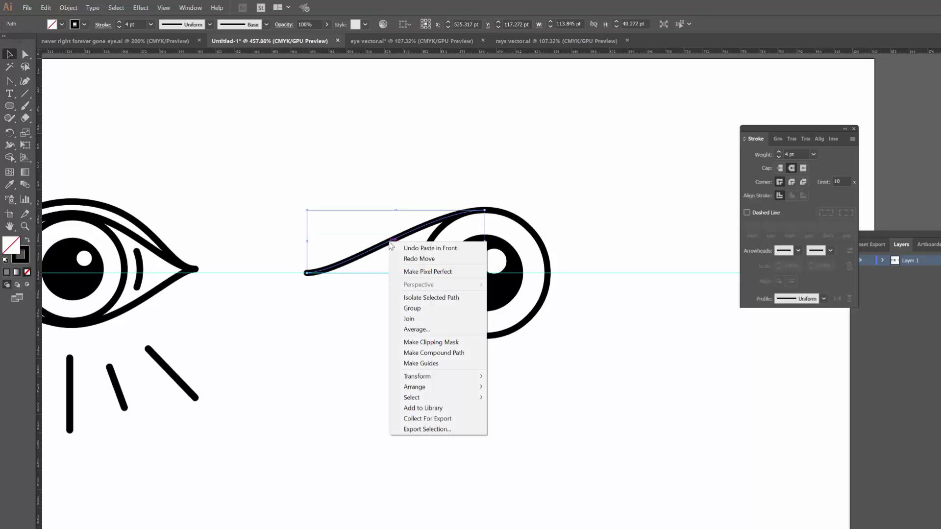
{"action": "mouse_move", "coordinate": [473, 376]}
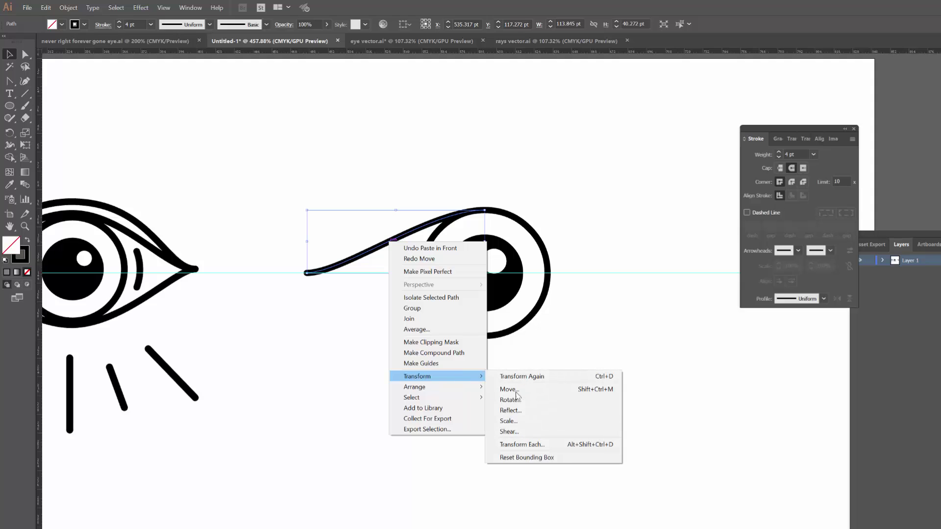
{"action": "left_click", "coordinate": [524, 411]}
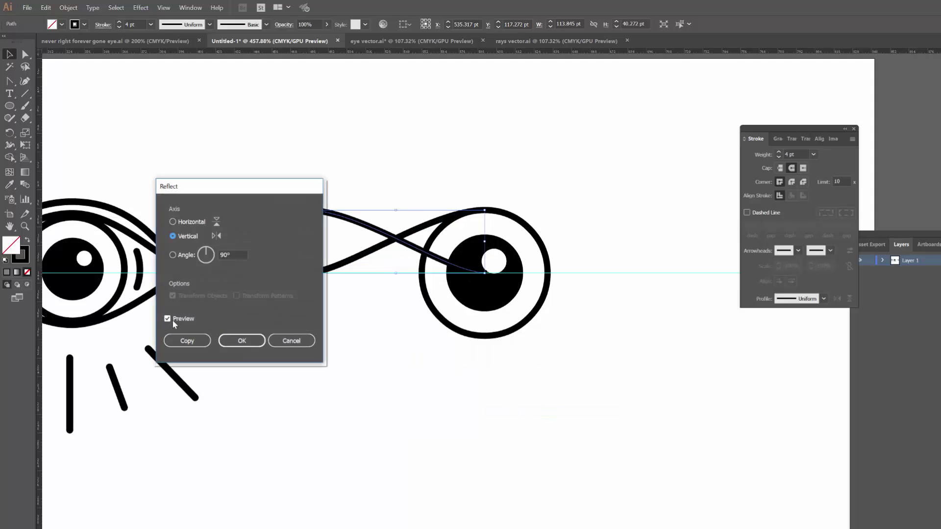
{"action": "left_click_drag", "start_coordinate": [271, 187], "coordinate": [208, 179]}
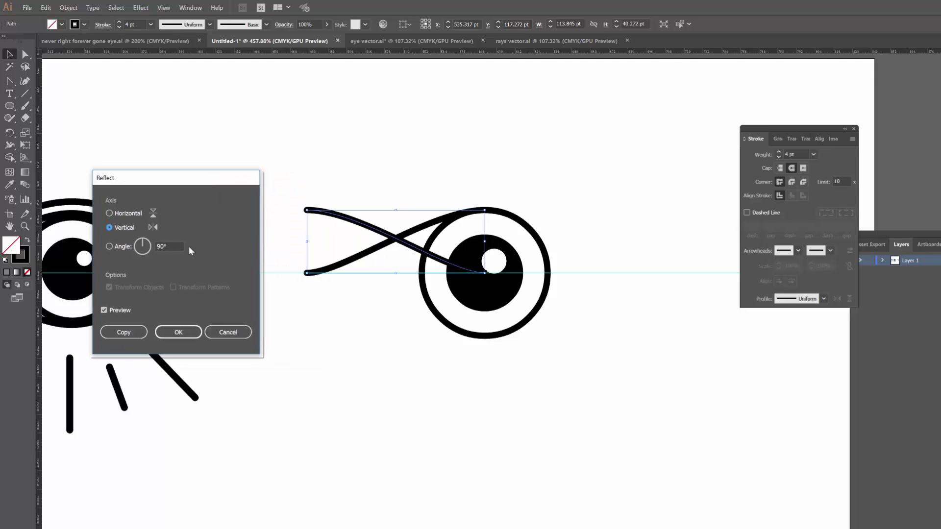
{"action": "left_click", "coordinate": [103, 311]}
{"action": "left_click", "coordinate": [103, 310]}
{"action": "left_click", "coordinate": [187, 336]}
{"action": "left_click", "coordinate": [345, 366]}
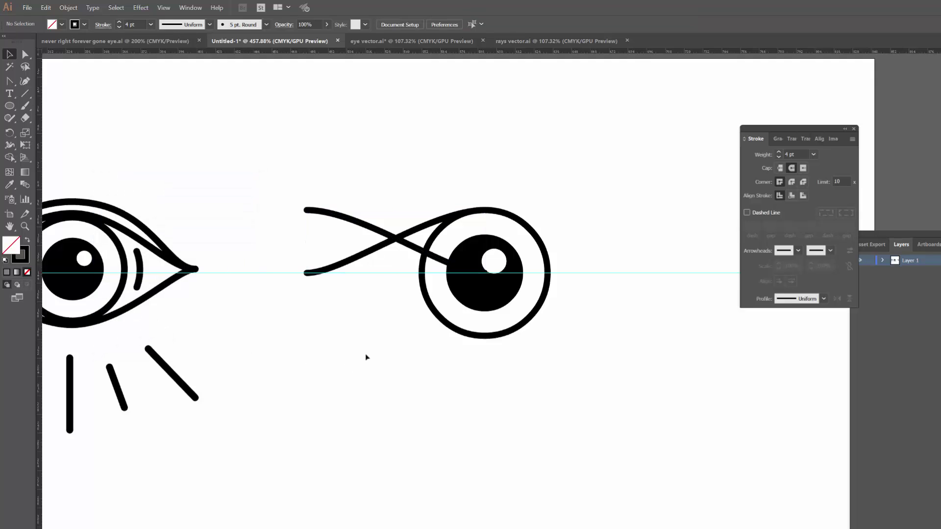
Move the mirrored eyelid curve to the opposite side of the iris so its top end anchor meets the original curve's
{"action": "left_click", "coordinate": [355, 222]}
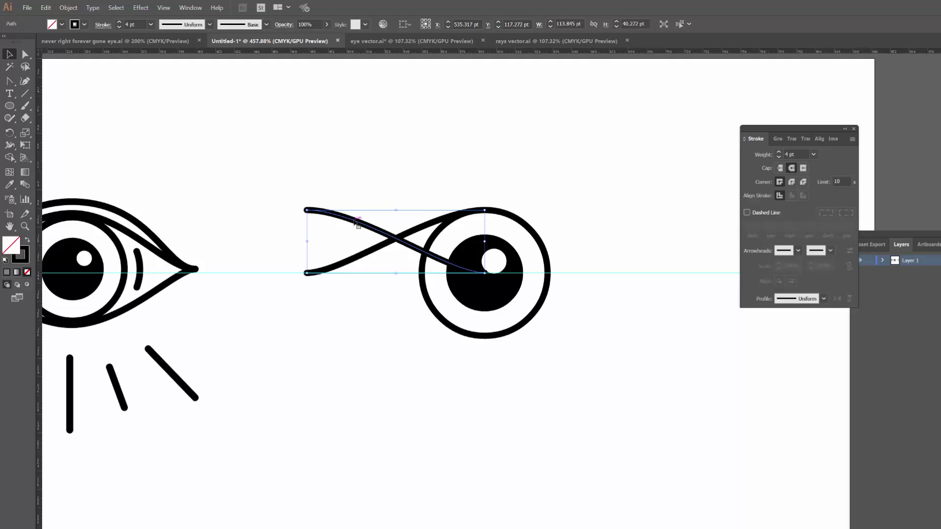
{"action": "left_click_drag", "start_coordinate": [358, 218], "coordinate": [529, 230]}
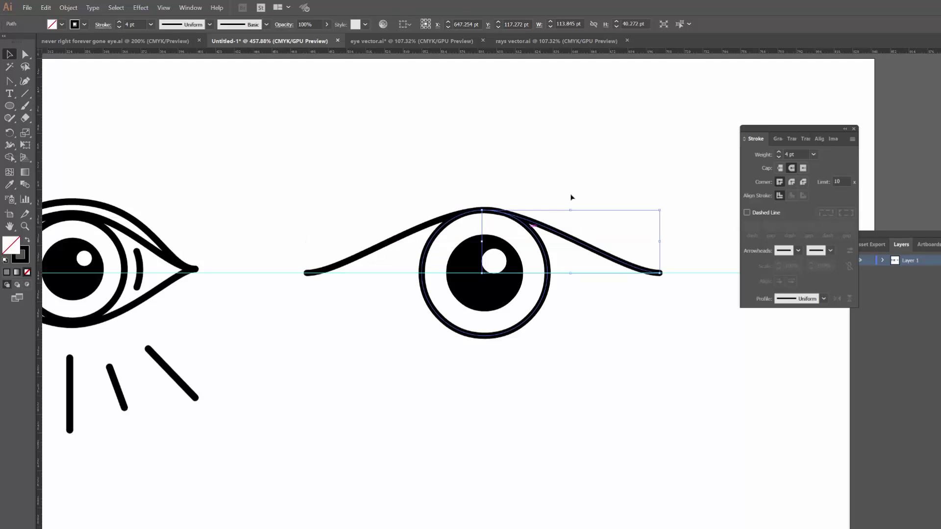
{"action": "left_click", "coordinate": [610, 198]}
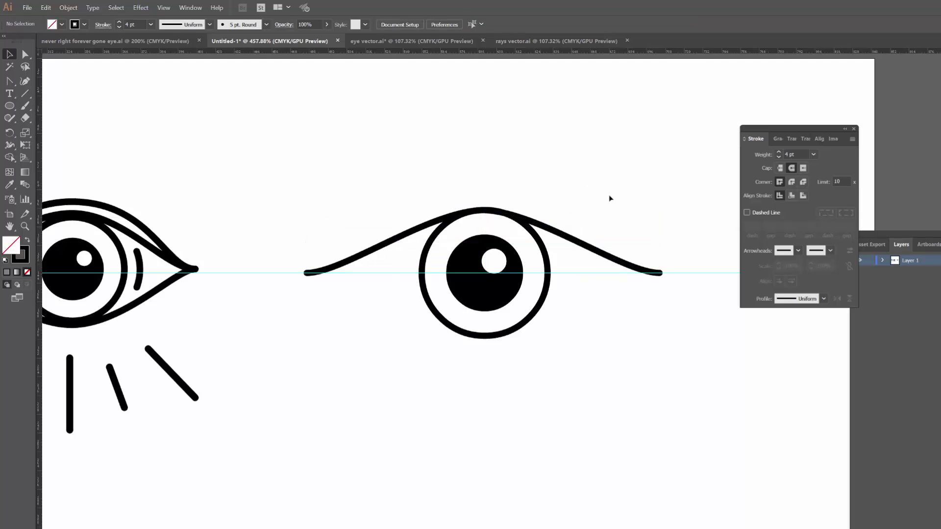
{"action": "left_click", "coordinate": [559, 233]}
{"action": "left_click", "coordinate": [433, 222], "text": "shift"}
{"action": "left_click", "coordinate": [545, 216]}
{"action": "left_click_drag", "start_coordinate": [543, 229], "coordinate": [547, 227]}
{"action": "left_click", "coordinate": [539, 208]}
Examine the junction of the two eyelid halves above the iris with all paths selected
{"action": "left_click_drag", "start_coordinate": [458, 202], "coordinate": [613, 211]}
{"action": "left_click_drag", "start_coordinate": [415, 163], "coordinate": [700, 288]}
{"action": "scroll", "coordinate": [579, 175], "scroll_direction": "right", "scroll_amount": 2}
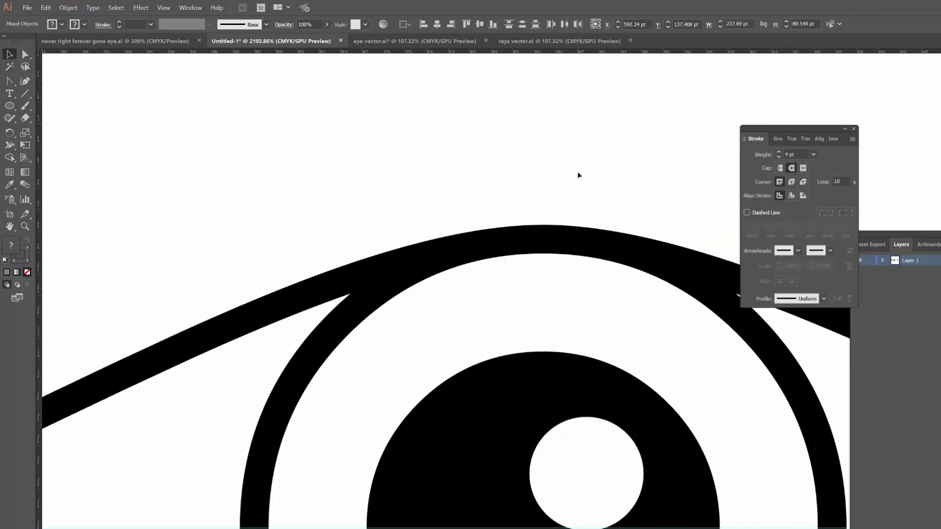
{"action": "left_click", "coordinate": [428, 163]}
{"action": "key", "text": "ctrl+a"}
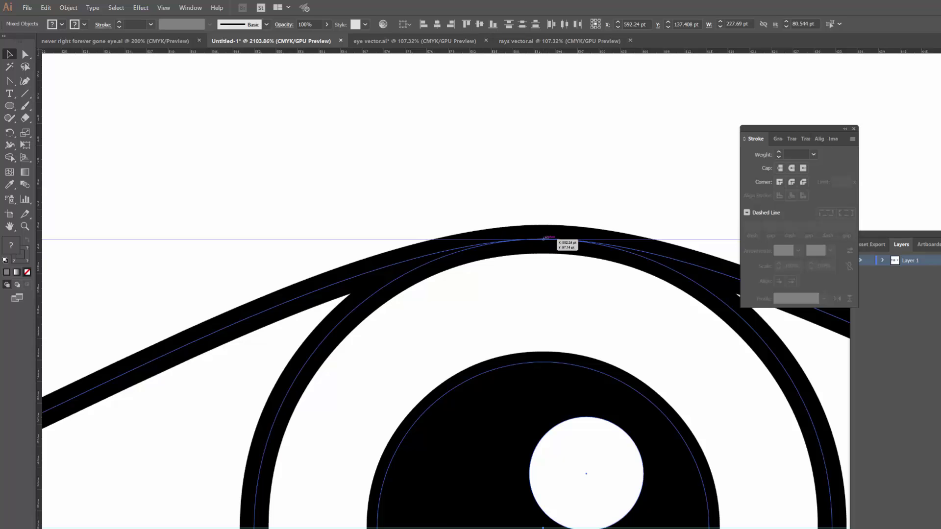
{"action": "scroll", "coordinate": [564, 242], "scroll_direction": "down", "scroll_amount": 5}
{"action": "left_click", "coordinate": [628, 197]}
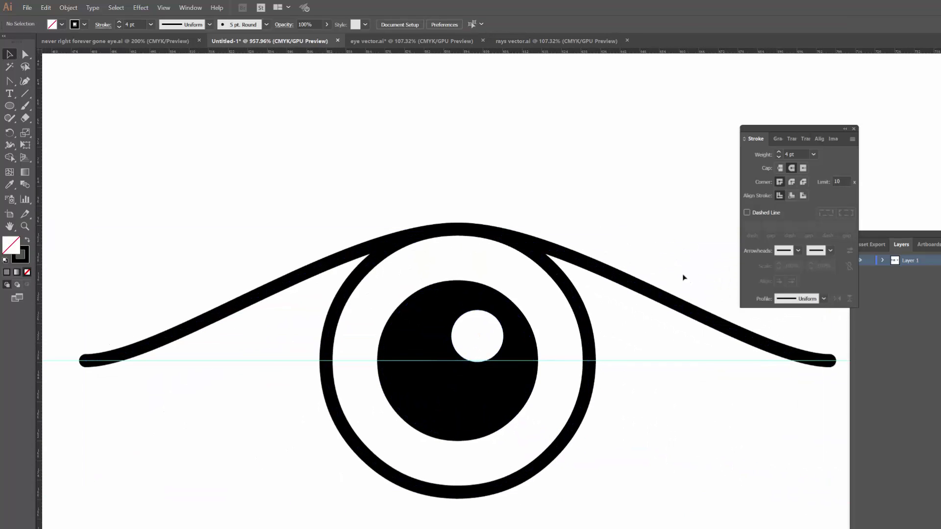
Join the original and mirrored eyelid curves into one continuous upper eyelid path
{"action": "left_click_drag", "start_coordinate": [681, 272], "coordinate": [539, 184]}
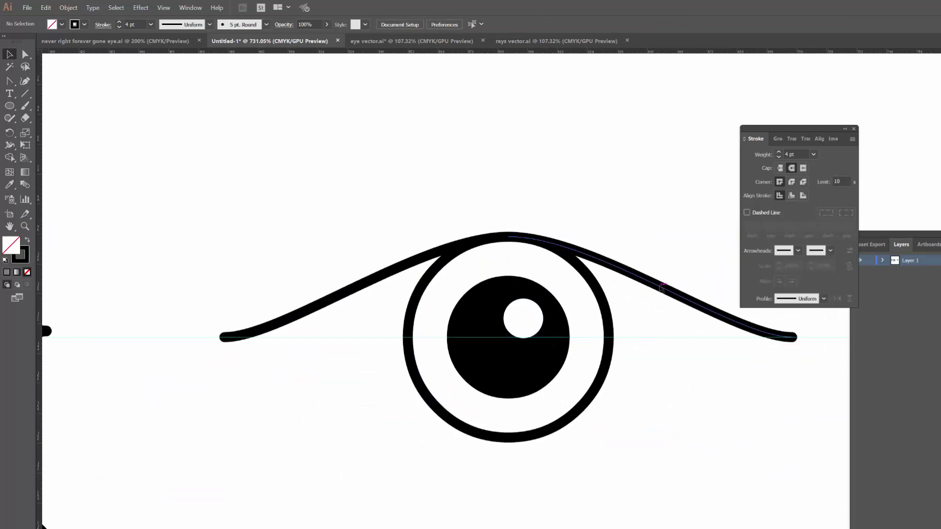
{"action": "left_click", "coordinate": [628, 277]}
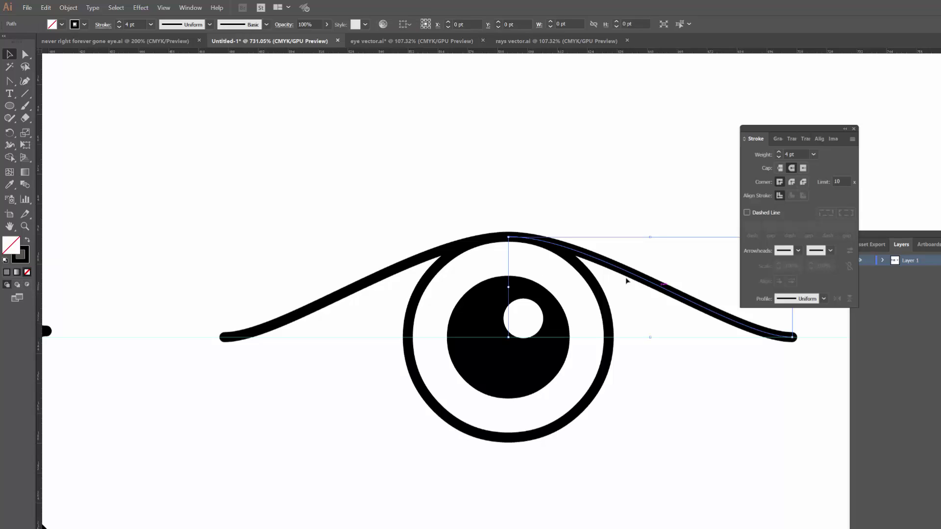
{"action": "left_click", "coordinate": [387, 276], "text": "shift"}
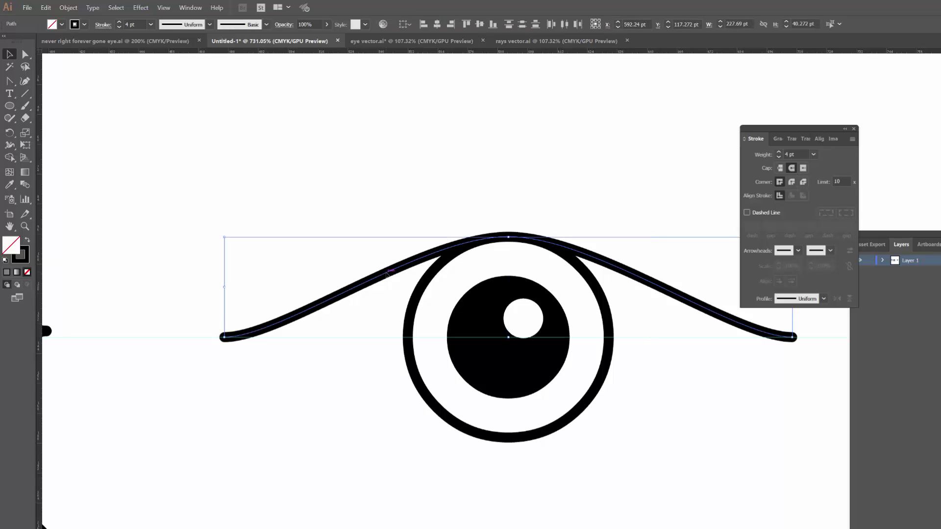
{"action": "right_click", "coordinate": [386, 274]}
{"action": "left_click", "coordinate": [432, 339]}
{"action": "left_click", "coordinate": [278, 217]}
{"action": "left_click_drag", "start_coordinate": [542, 228], "coordinate": [495, 229]}
{"action": "left_click_drag", "start_coordinate": [571, 225], "coordinate": [516, 219]}
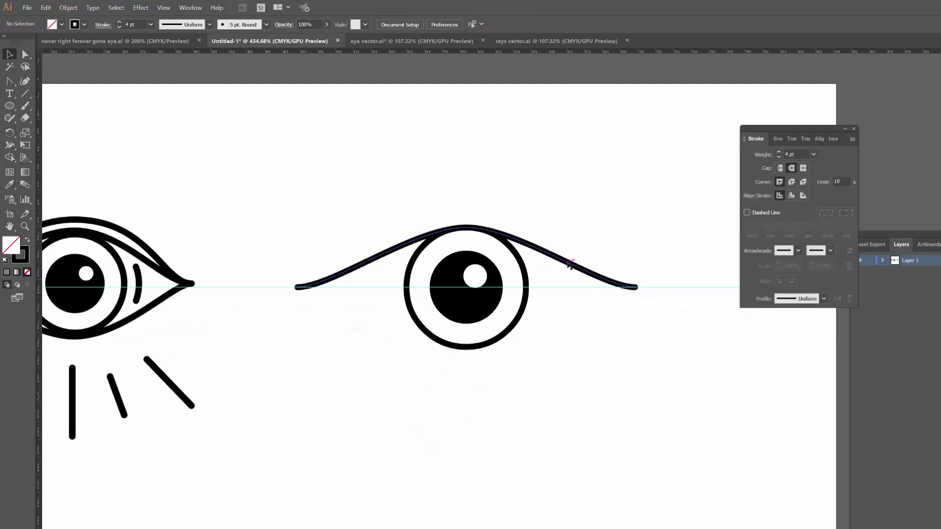
Paste a copy of the joined upper eyelid in front and reflect it across the horizontal axis
{"action": "left_click", "coordinate": [569, 265]}
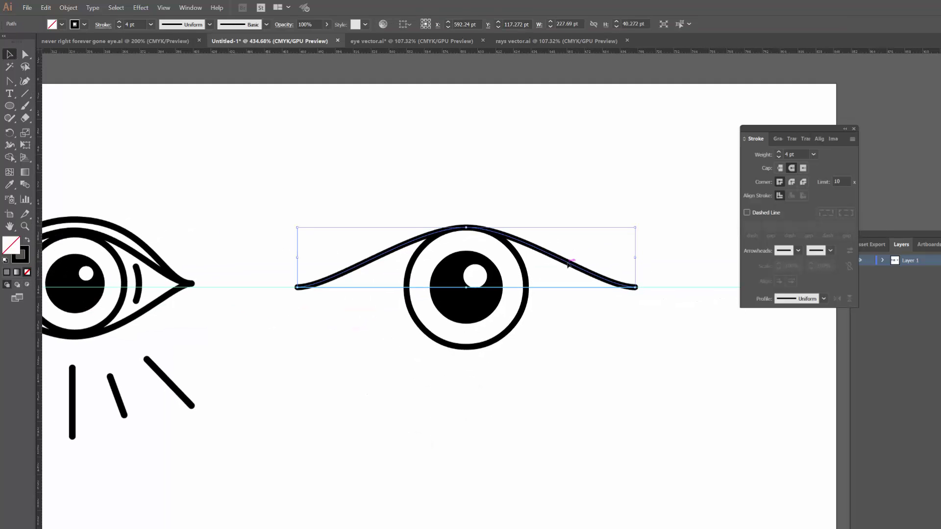
{"action": "key", "text": "ctrl+c"}
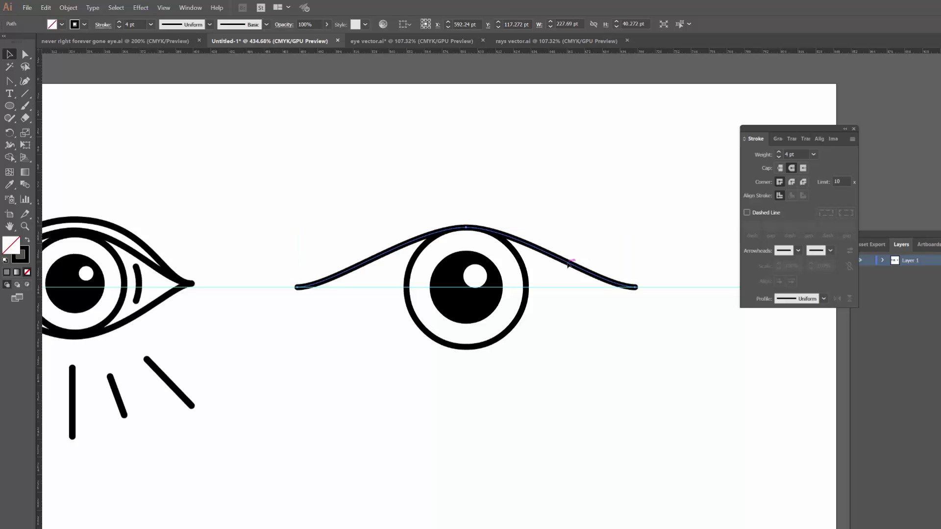
{"action": "key", "text": "ctrl+shift+b"}
{"action": "right_click", "coordinate": [567, 265]}
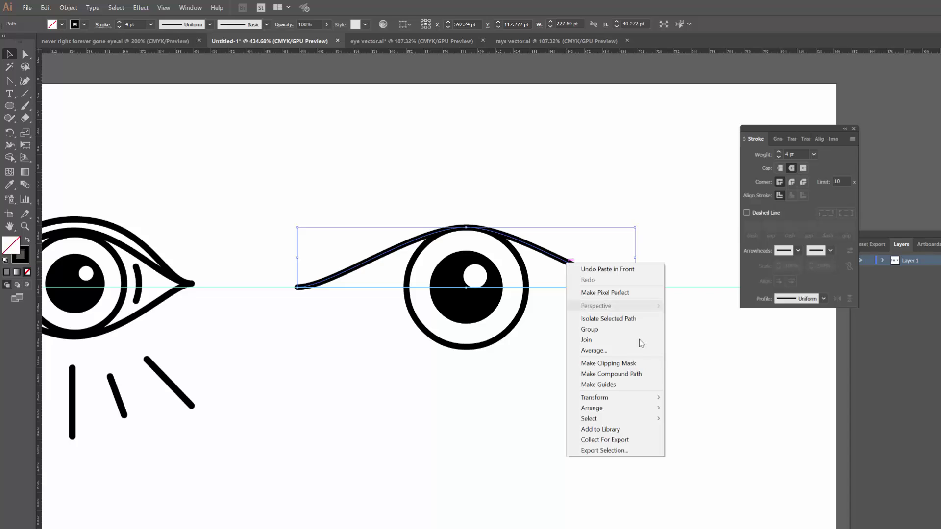
{"action": "mouse_move", "coordinate": [646, 403]}
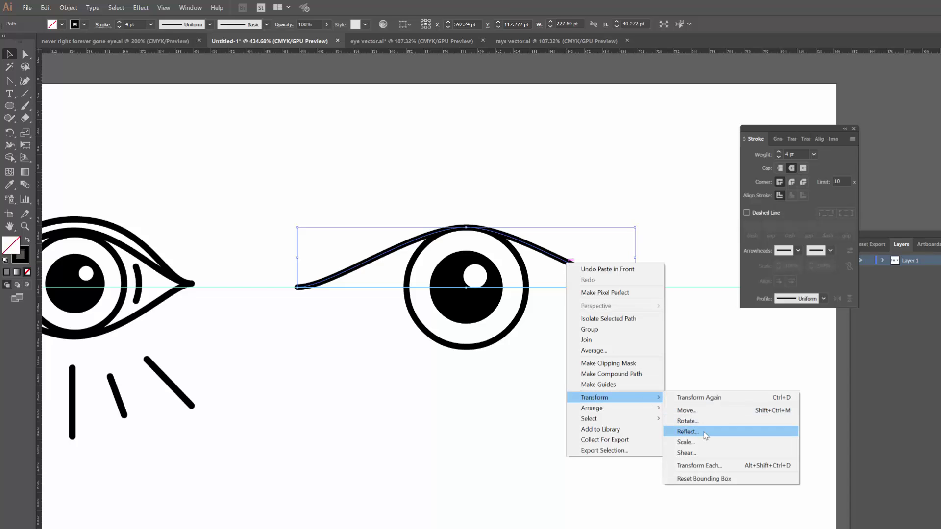
{"action": "left_click", "coordinate": [687, 431]}
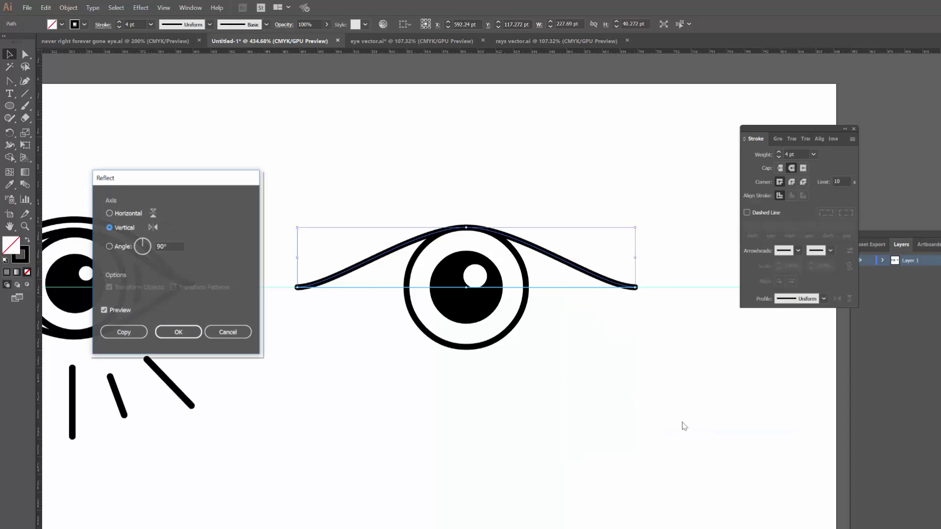
{"action": "left_click", "coordinate": [110, 213]}
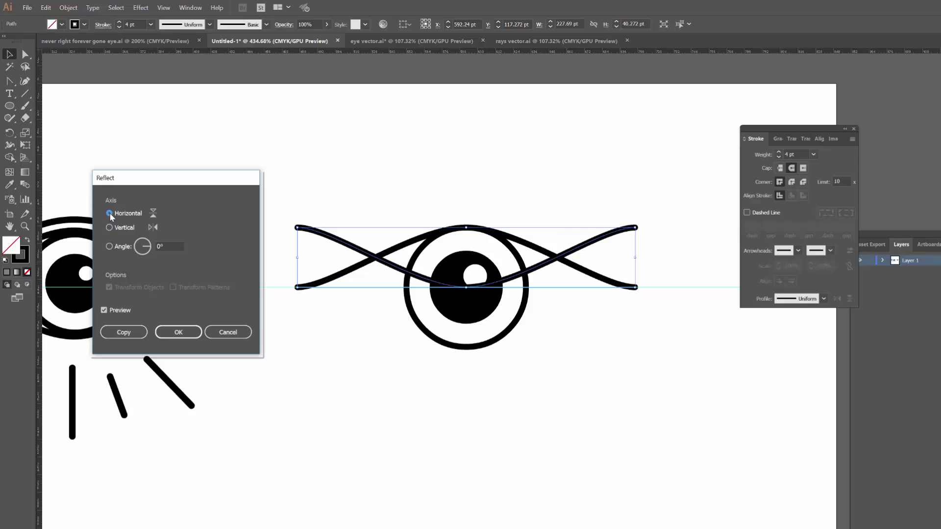
{"action": "left_click", "coordinate": [178, 333]}
Move the flipped eyelid copy straight down so it forms the lower lid and meets the upper lid at both corners
{"action": "left_click_drag", "start_coordinate": [533, 270], "coordinate": [538, 332]}
{"action": "left_click", "coordinate": [525, 374]}
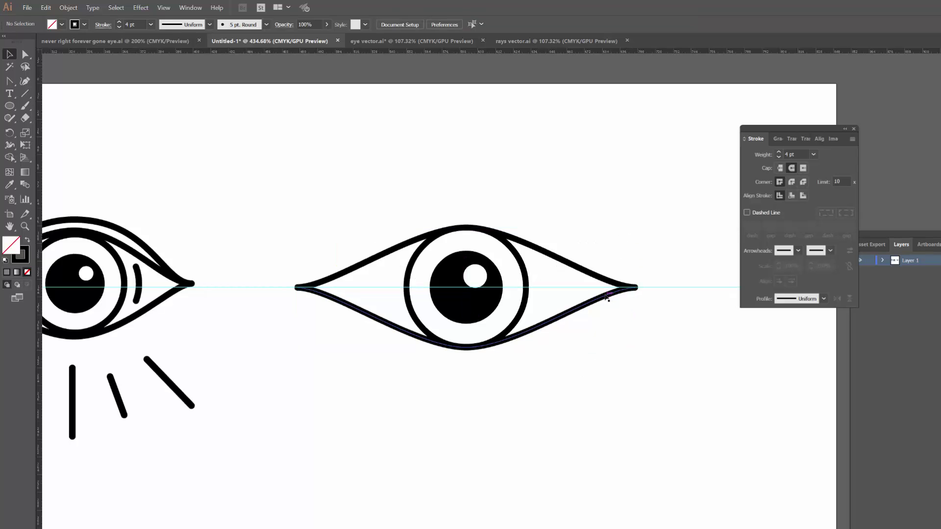
{"action": "scroll", "coordinate": [534, 284], "scroll_direction": "up", "scroll_amount": 1}
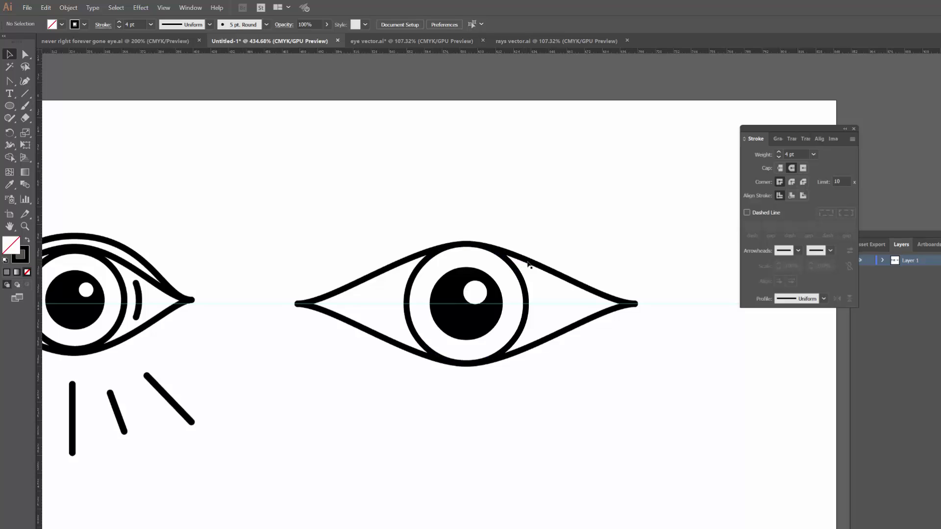
{"action": "key", "text": "z"}
{"action": "left_click_drag", "start_coordinate": [528, 304], "coordinate": [477, 315]}
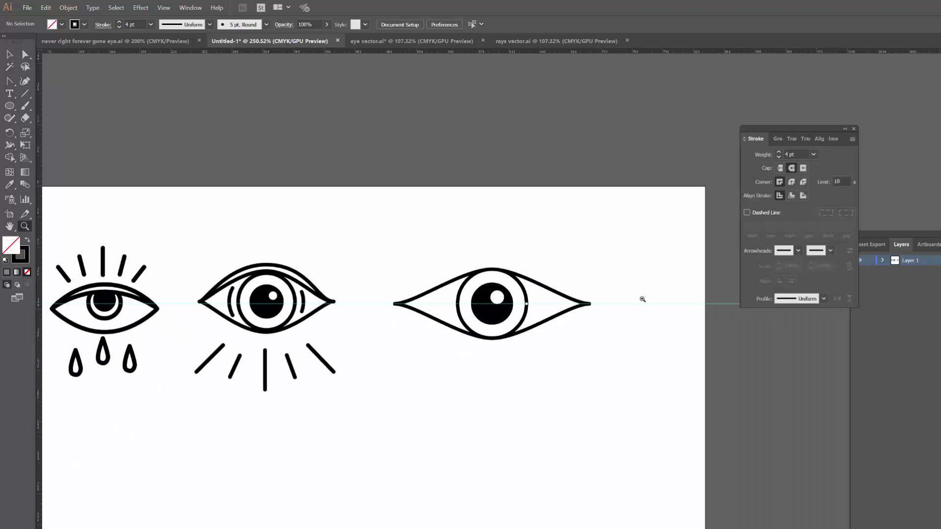
{"action": "left_click_drag", "start_coordinate": [490, 292], "coordinate": [580, 298]}
{"action": "key", "text": "v"}
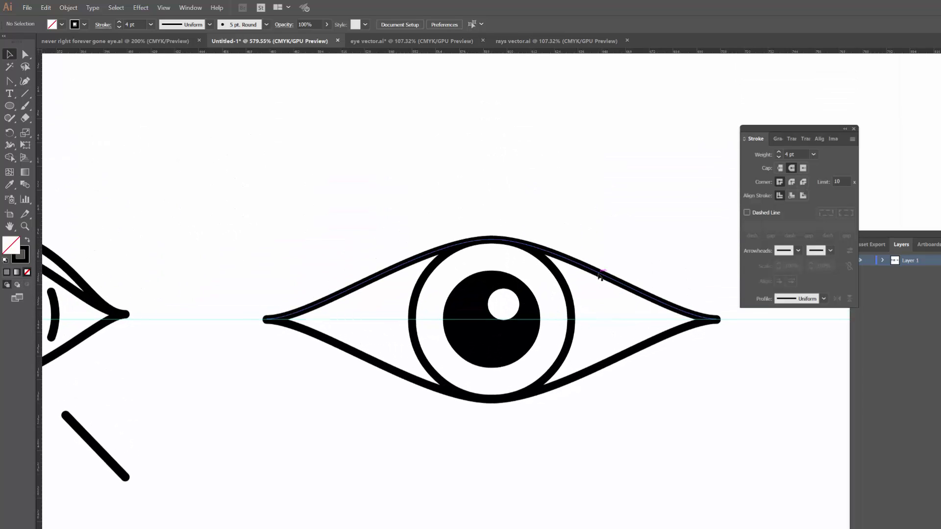
{"action": "left_click", "coordinate": [602, 277]}
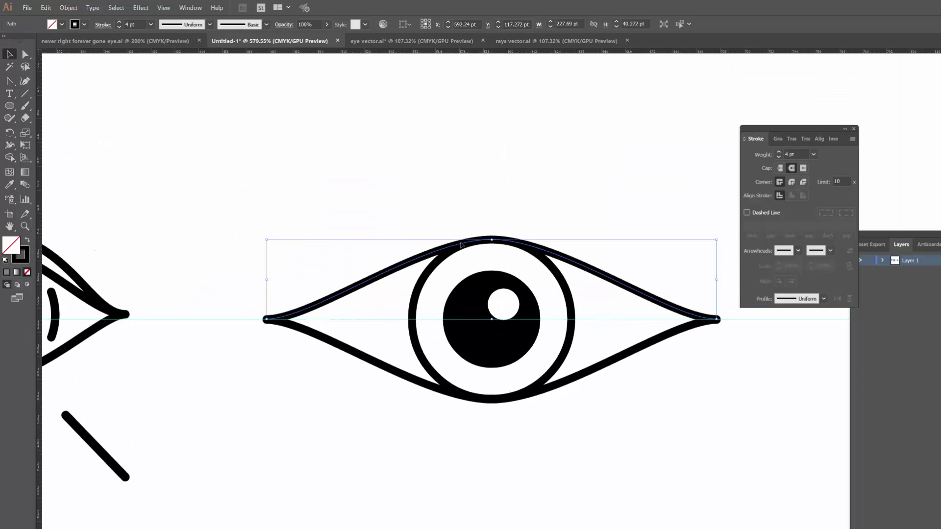
{"action": "left_click", "coordinate": [478, 222]}
{"action": "left_click", "coordinate": [488, 241]}
{"action": "left_click", "coordinate": [517, 216]}
{"action": "left_click", "coordinate": [501, 240]}
{"action": "left_click", "coordinate": [491, 218]}
Duplicate the upper eyelid in place and raise the copy's top centre anchor about 13 pt to form a crease line
{"action": "key", "text": "z"}
{"action": "left_click_drag", "start_coordinate": [460, 232], "coordinate": [543, 248]}
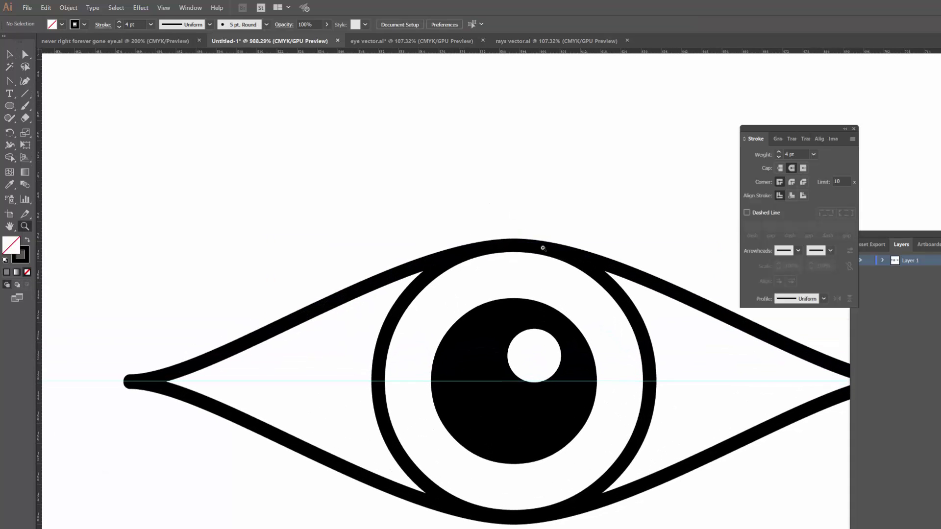
{"action": "key", "text": "v"}
{"action": "left_click", "coordinate": [643, 281]}
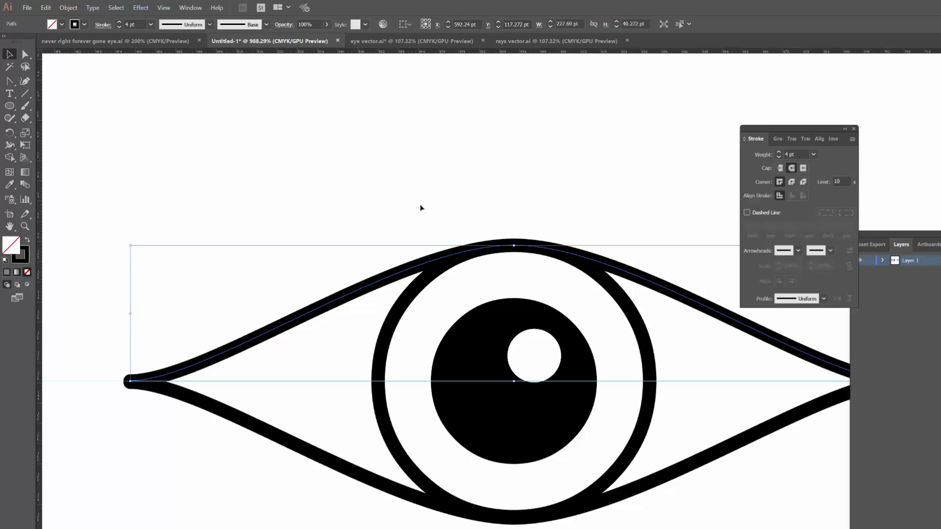
{"action": "left_click", "coordinate": [26, 55]}
{"action": "left_click", "coordinate": [514, 246]}
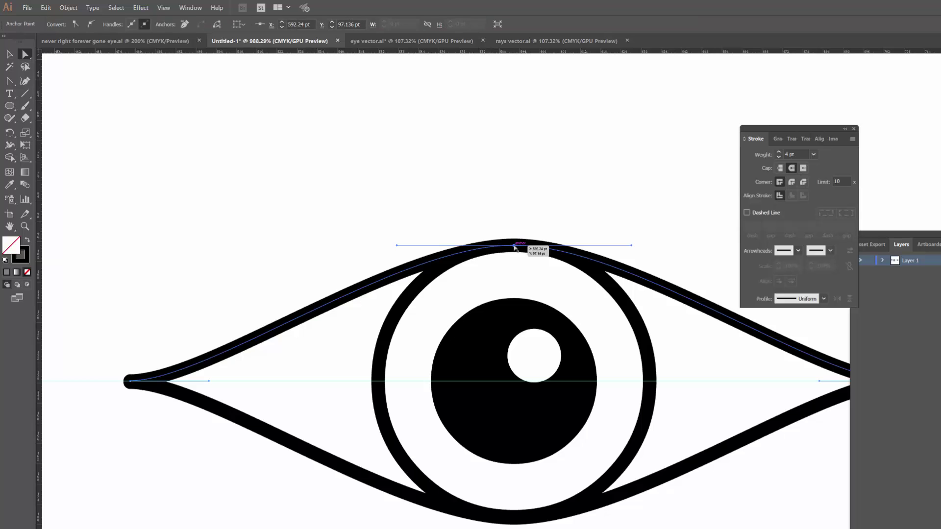
{"action": "left_click_drag", "start_coordinate": [514, 247], "coordinate": [513, 203]}
Broaden the crease line's arch by pulling the top anchor's handles out horizontally and symmetrically, then deselect it
{"action": "key", "text": "z"}
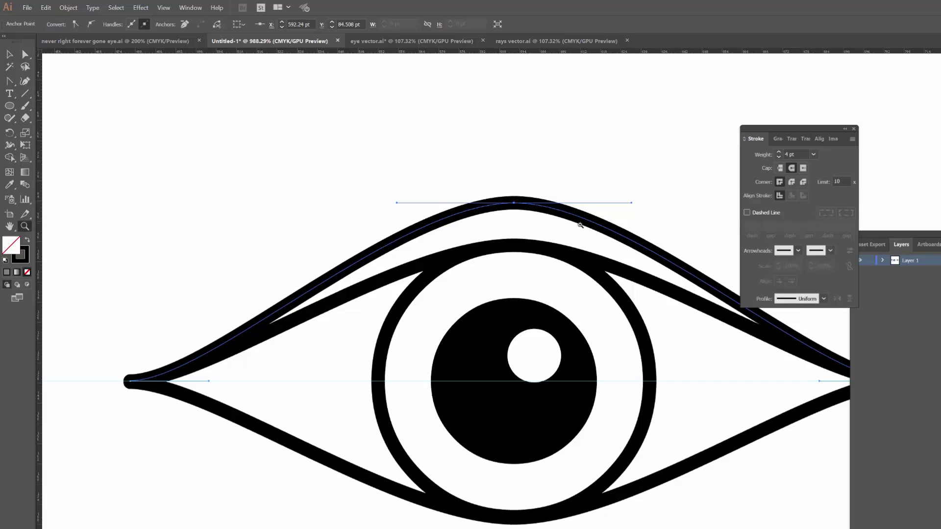
{"action": "left_click", "coordinate": [583, 222], "text": "alt"}
{"action": "key", "text": "space"}
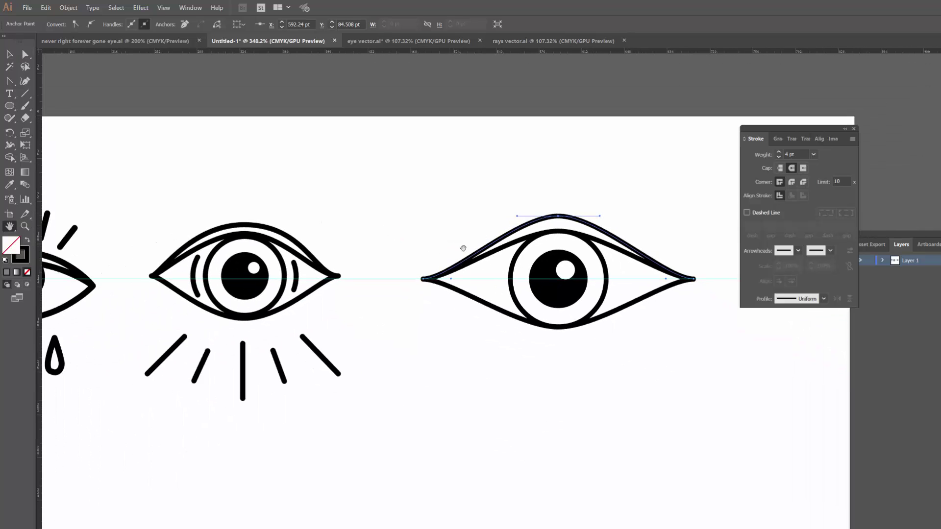
{"action": "left_click_drag", "start_coordinate": [546, 241], "coordinate": [523, 278]}
{"action": "key", "text": "a"}
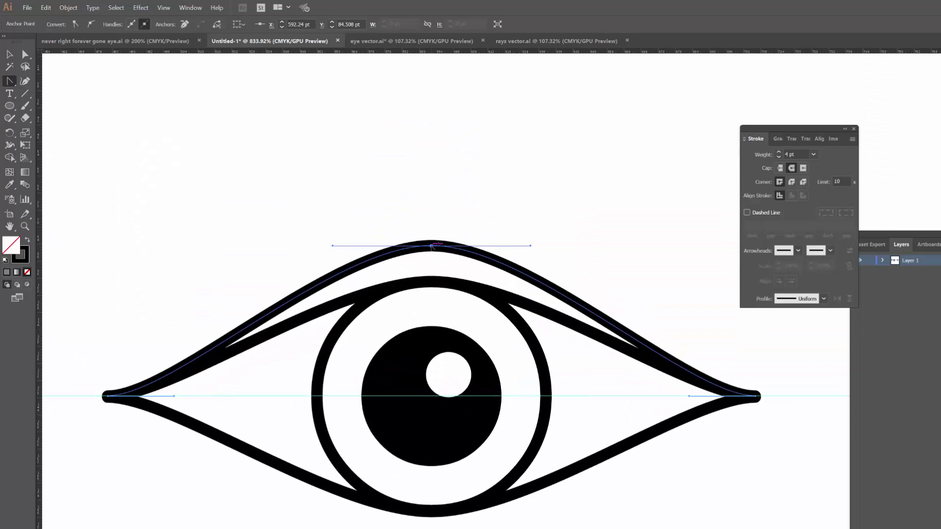
{"action": "left_click", "coordinate": [431, 246]}
{"action": "left_click_drag", "start_coordinate": [432, 246], "coordinate": [278, 247]}
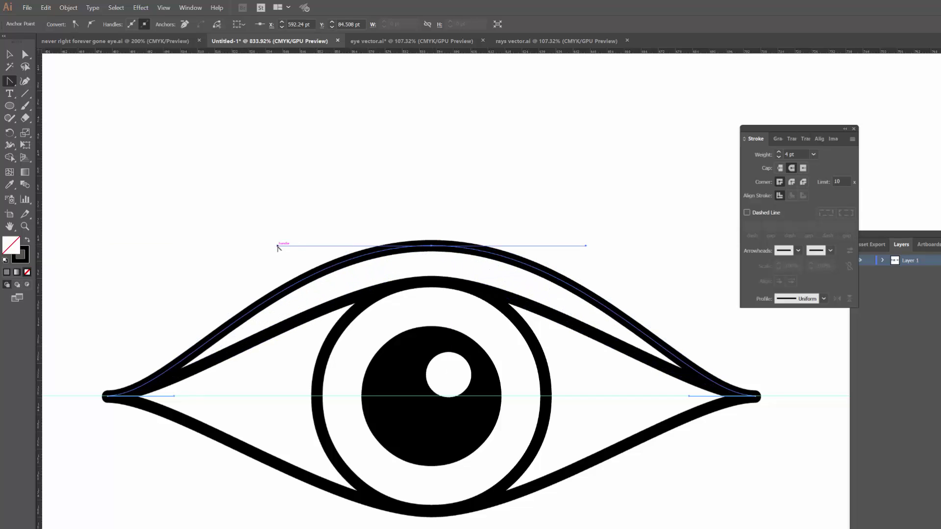
{"action": "left_click", "coordinate": [482, 216], "text": "ctrl"}
{"action": "mouse_move", "coordinate": [492, 216]}
{"action": "left_mouse_down"}
{"action": "mouse_move", "coordinate": [453, 240]}
{"action": "mouse_move", "coordinate": [590, 258]}
{"action": "mouse_move", "coordinate": [427, 233]}
{"action": "left_mouse_up"}
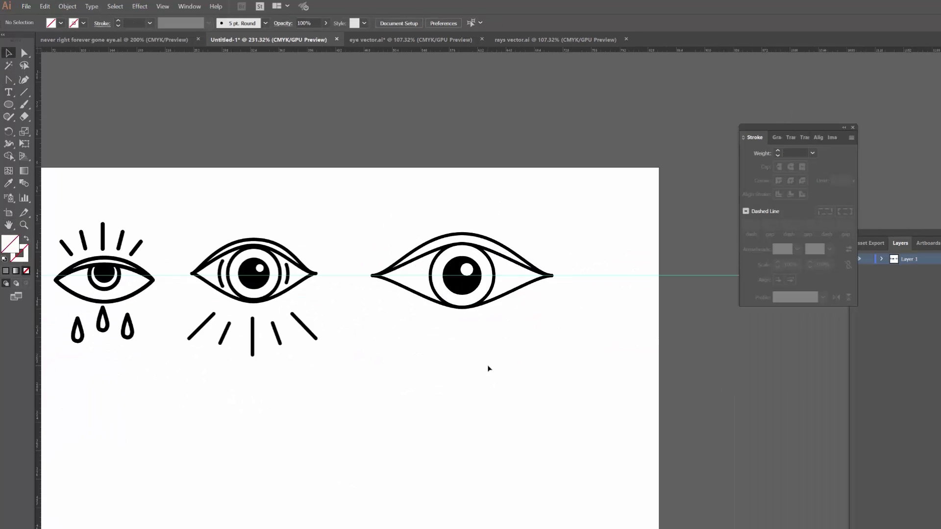
{"action": "left_click_drag", "start_coordinate": [406, 338], "coordinate": [441, 381]}
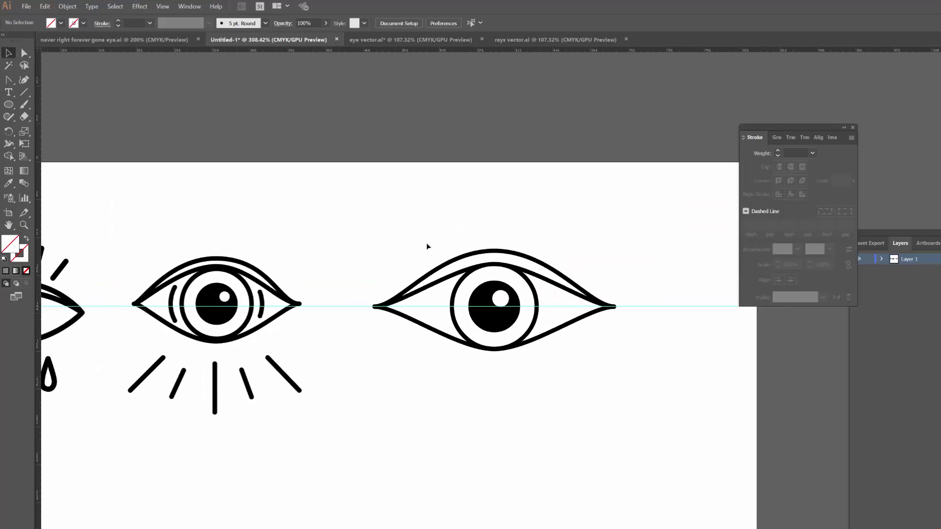
Delete the horizontal guide running through the eye and ungroup the iris and pupil circles
{"action": "left_click", "coordinate": [663, 306]}
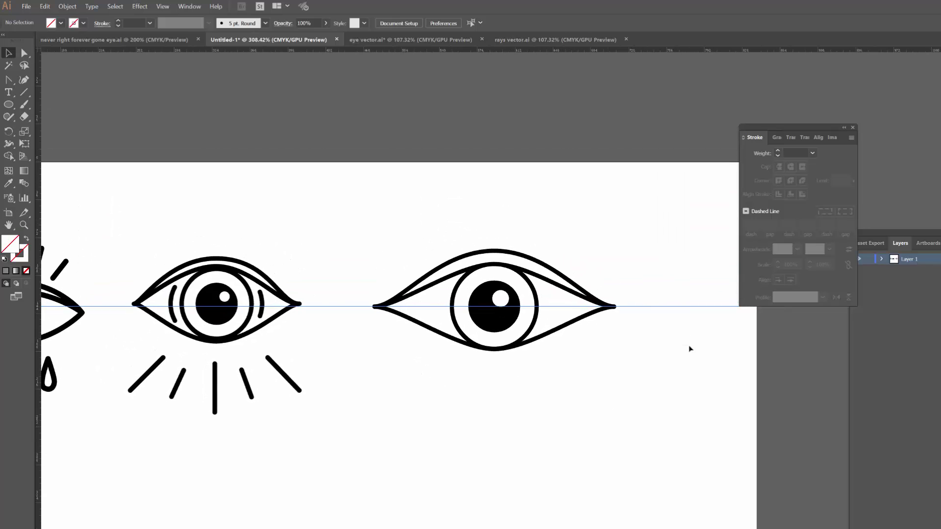
{"action": "key", "text": "Delete"}
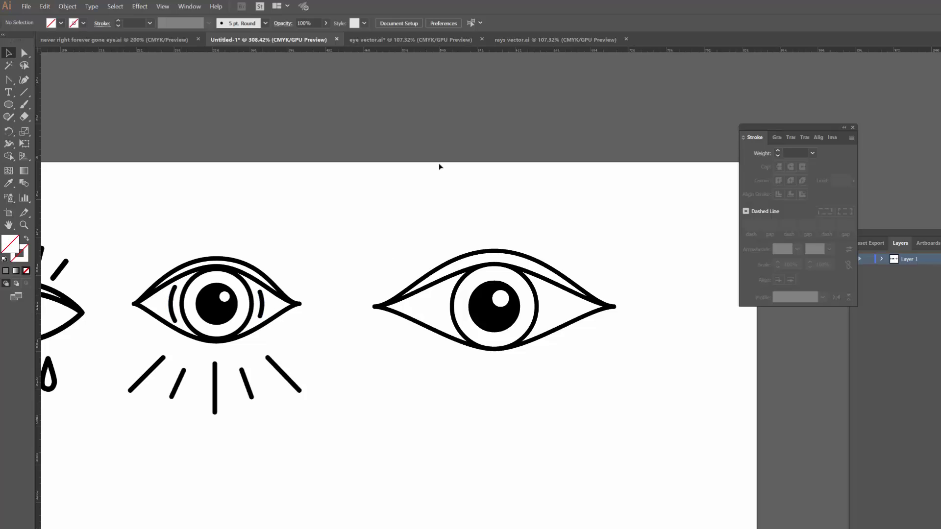
{"action": "left_click", "coordinate": [537, 305]}
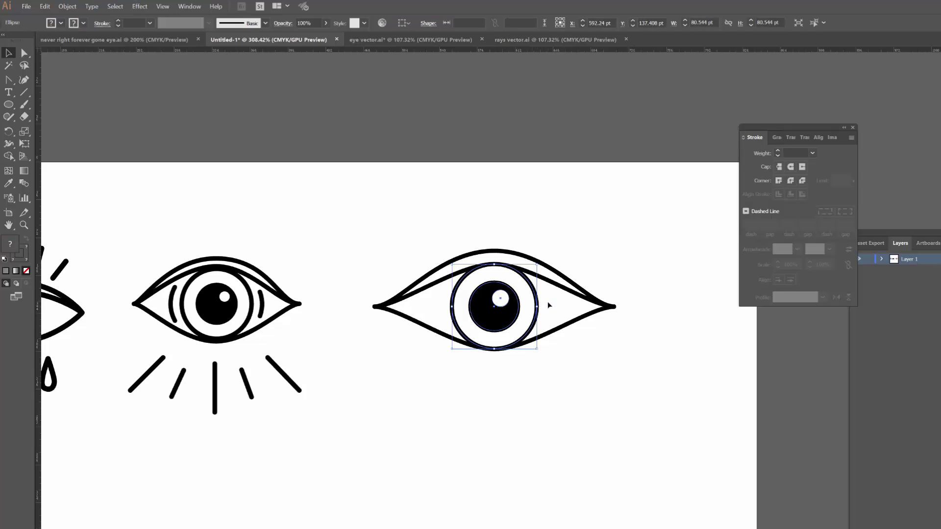
{"action": "right_click", "coordinate": [539, 299]}
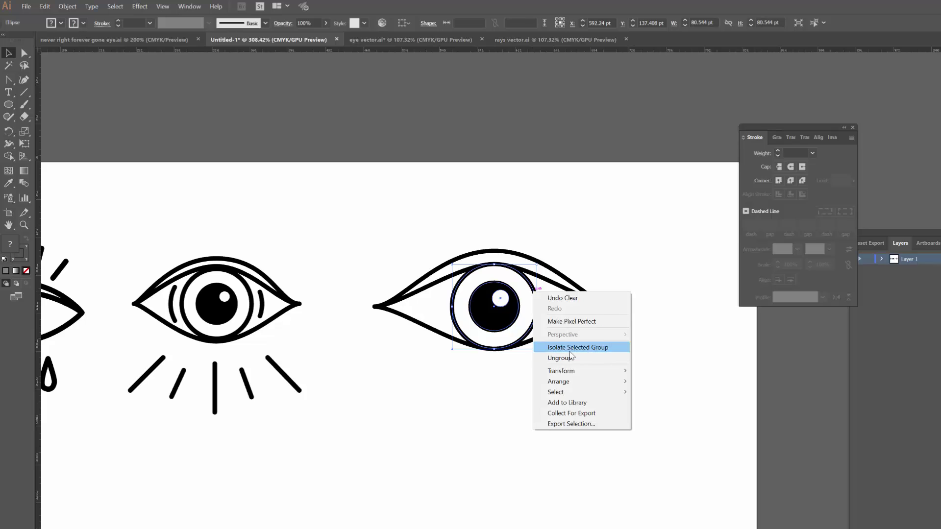
{"action": "left_click", "coordinate": [567, 357]}
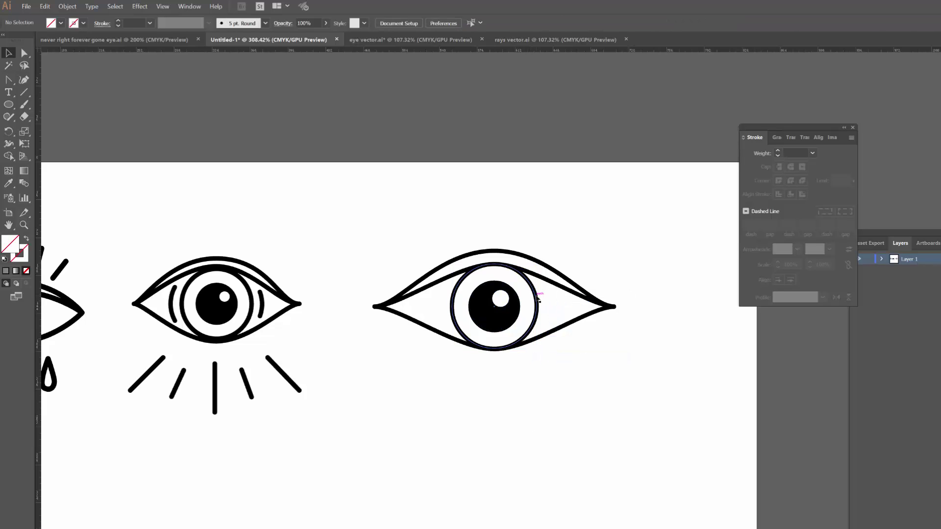
Duplicate the outer iris circle in place and enlarge the copy from its centre to about 110 pt in diameter
{"action": "left_click", "coordinate": [538, 298]}
{"action": "key", "text": "ctrl+shift+b"}
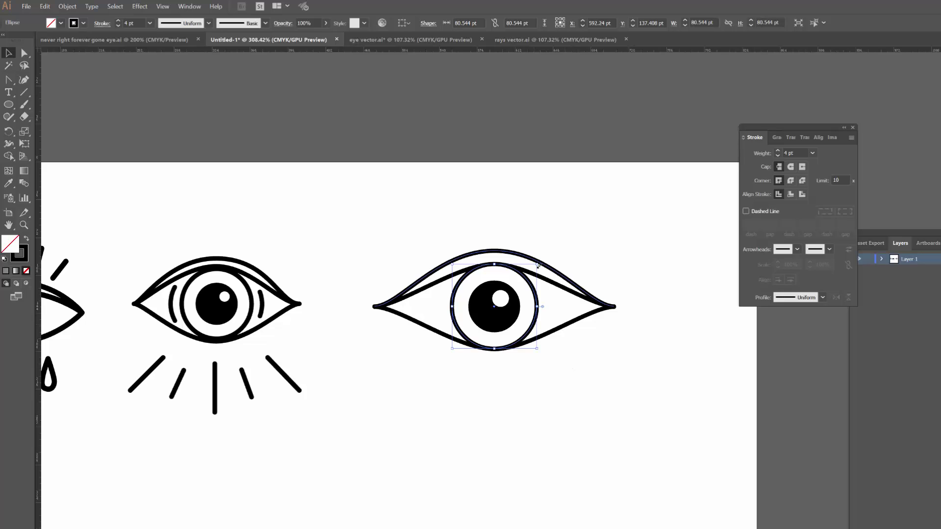
{"action": "left_click_drag", "start_coordinate": [547, 274], "coordinate": [568, 249]}
{"action": "left_click", "coordinate": [644, 281]}
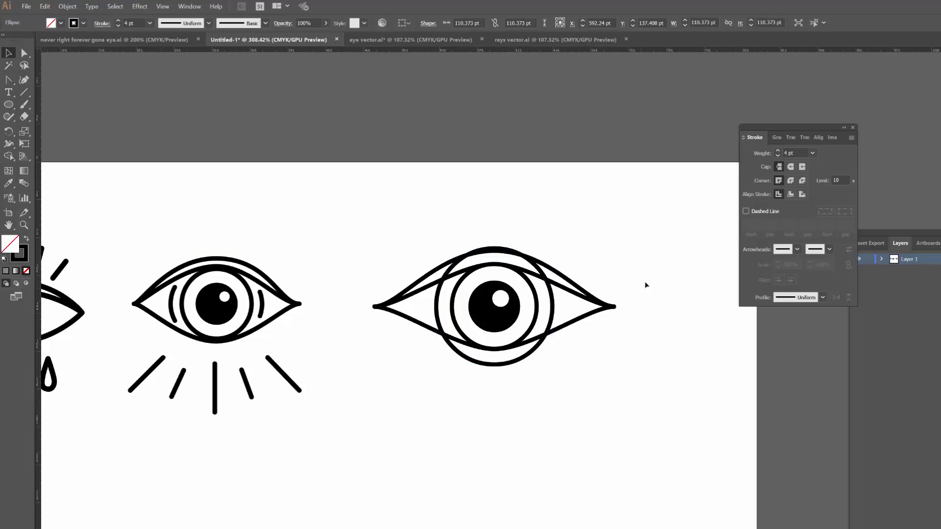
Cut the enlarged circle's left side with the Scissors tool at about Y 122.4 pt and Y 153.6 pt, isolating a short arc
{"action": "key", "text": "space"}
{"action": "left_click_drag", "start_coordinate": [447, 323], "coordinate": [522, 312]}
{"action": "key", "text": "ctrl+space"}
{"action": "left_click", "coordinate": [456, 282], "text": "ctrl"}
{"action": "left_click_drag", "start_coordinate": [456, 281], "coordinate": [490, 265]}
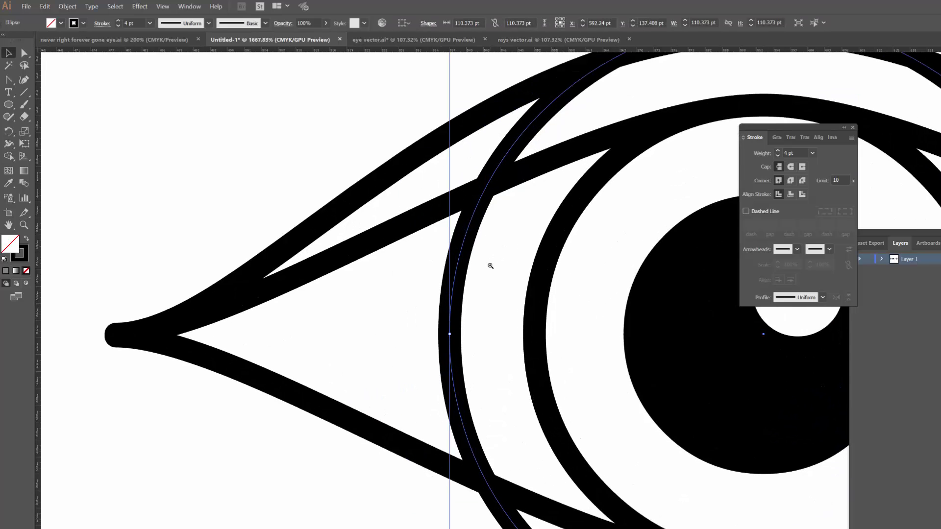
{"action": "key", "text": "c"}
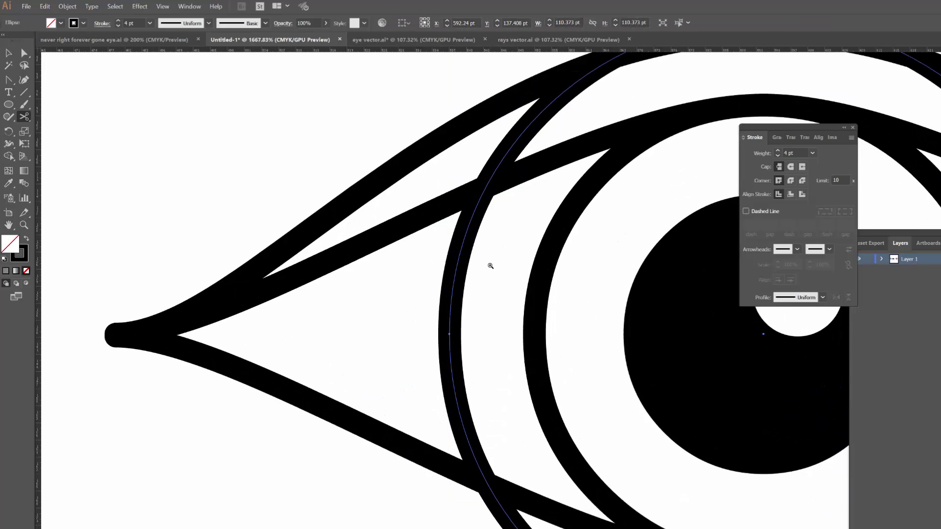
{"action": "left_click", "coordinate": [449, 334]}
{"action": "left_click", "coordinate": [461, 248]}
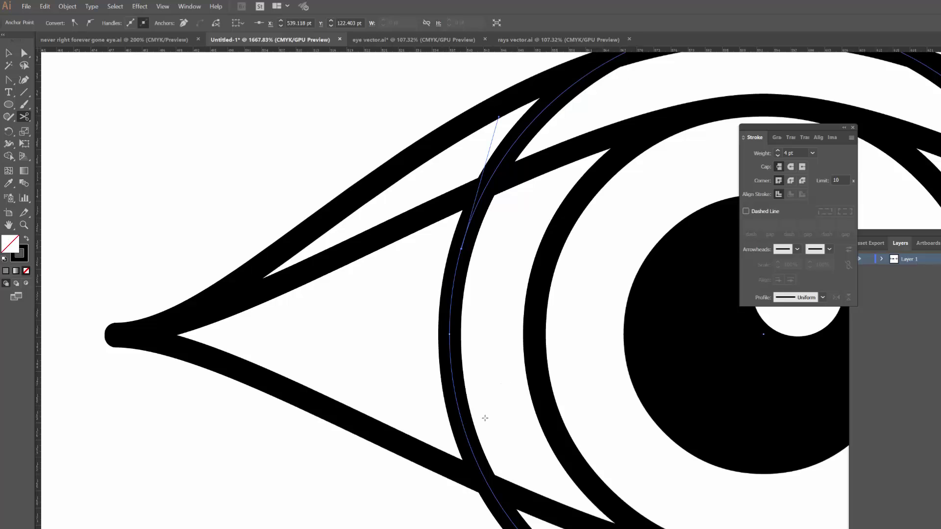
{"action": "left_click", "coordinate": [463, 426]}
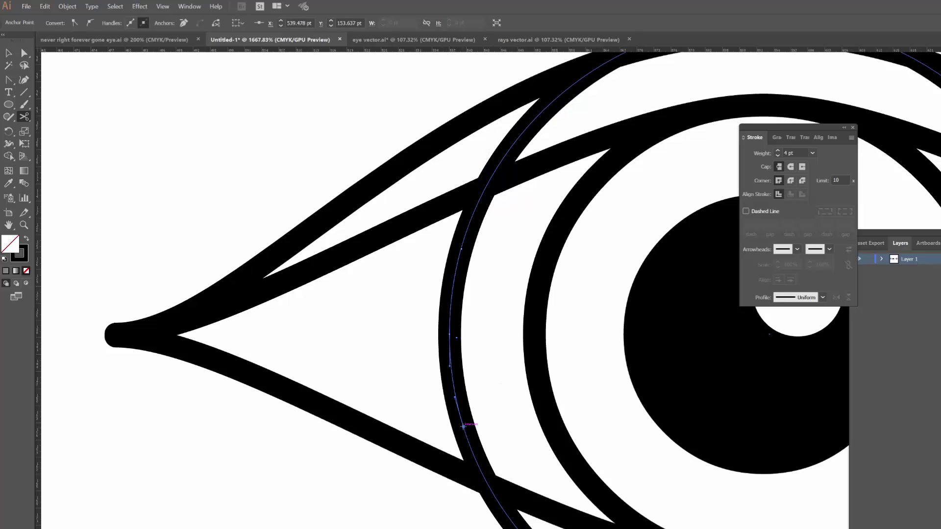
{"action": "key", "text": "v"}
{"action": "left_click", "coordinate": [367, 512]}
Remove the rest of the cut circle, keeping only the short arc in its original place beside the iris
{"action": "left_click_drag", "start_coordinate": [550, 353], "coordinate": [422, 356]}
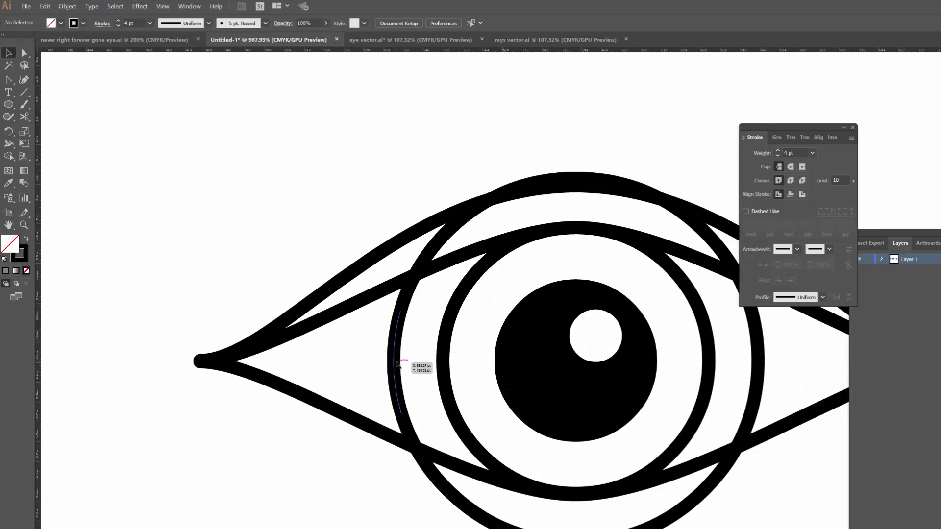
{"action": "left_click_drag", "start_coordinate": [398, 363], "coordinate": [369, 364]}
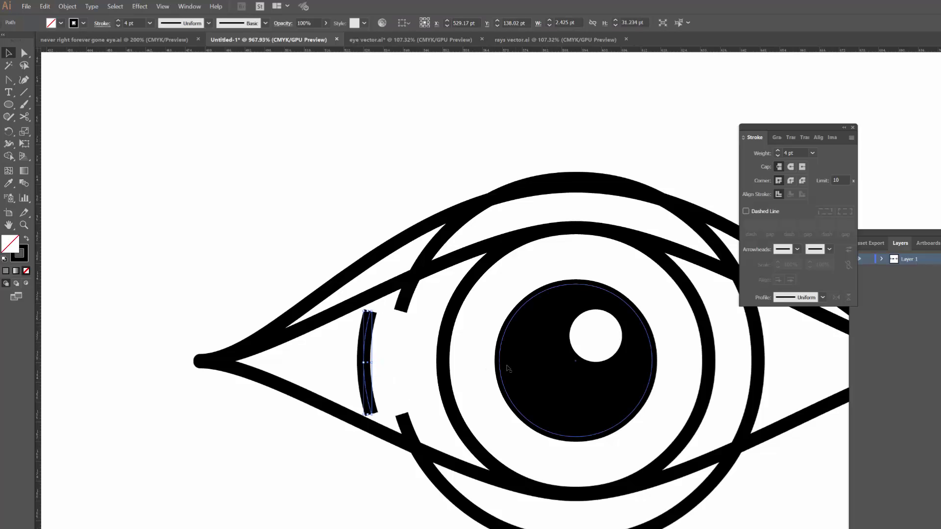
{"action": "key", "text": "ctrl+z"}
{"action": "left_click", "coordinate": [445, 235]}
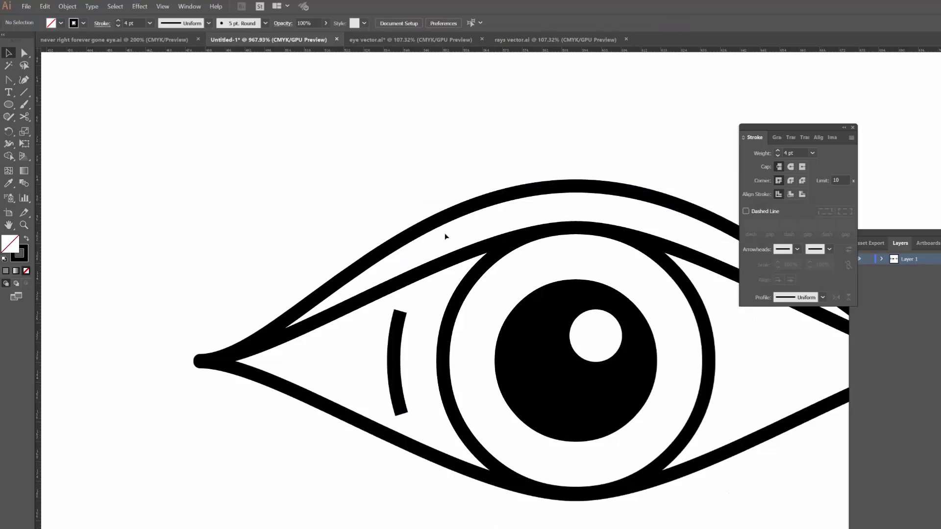
Give the short arc round caps and round corners, and nudge it about 1 pt closer to the iris
{"action": "left_click_drag", "start_coordinate": [398, 359], "coordinate": [390, 344]}
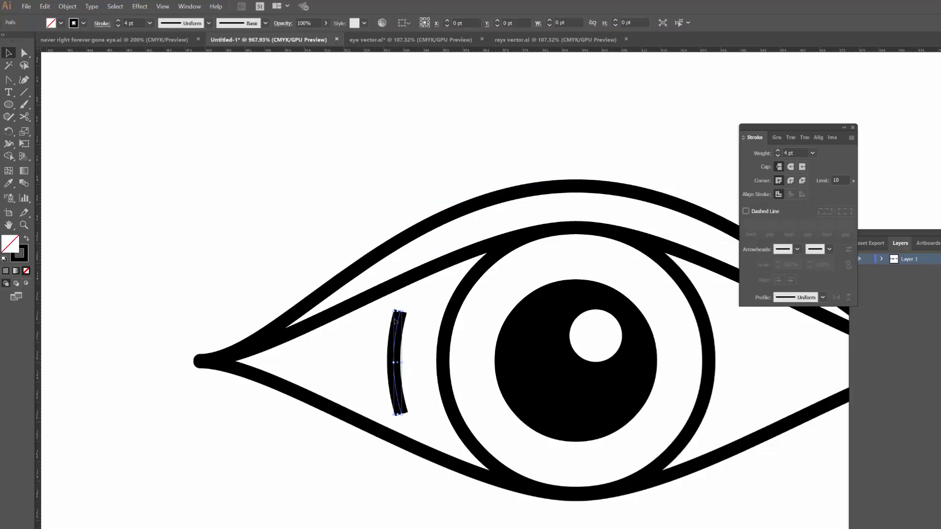
{"action": "left_click", "coordinate": [789, 167]}
{"action": "left_click", "coordinate": [788, 181]}
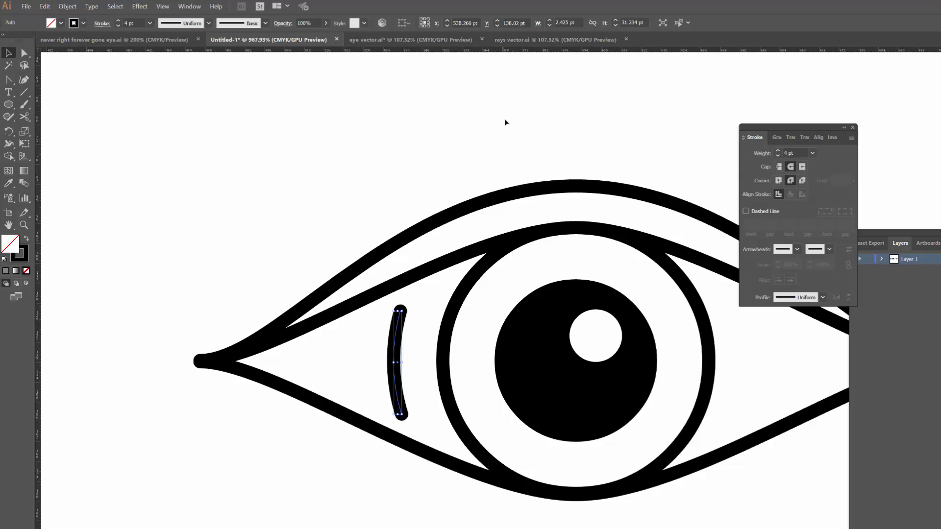
{"action": "left_click", "coordinate": [505, 119]}
{"action": "left_click_drag", "start_coordinate": [520, 134], "coordinate": [404, 127]}
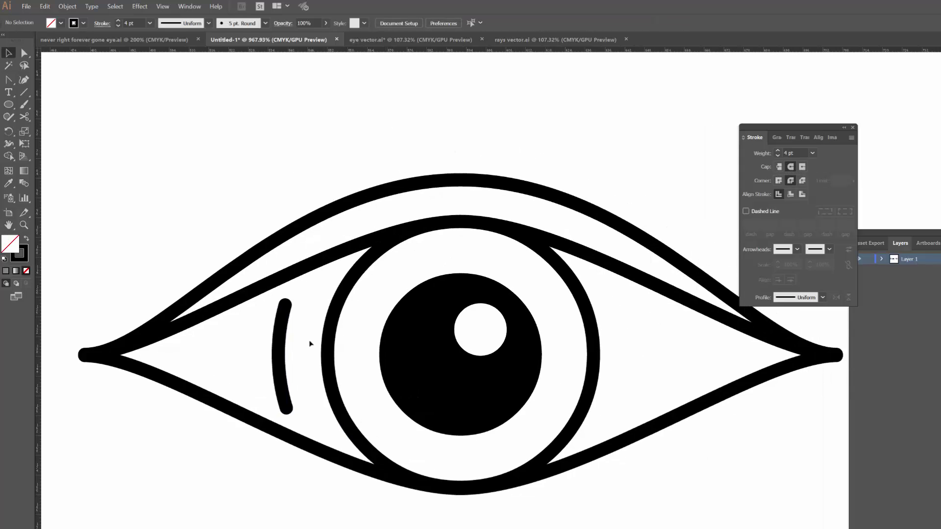
{"action": "left_click_drag", "start_coordinate": [281, 346], "coordinate": [285, 346]}
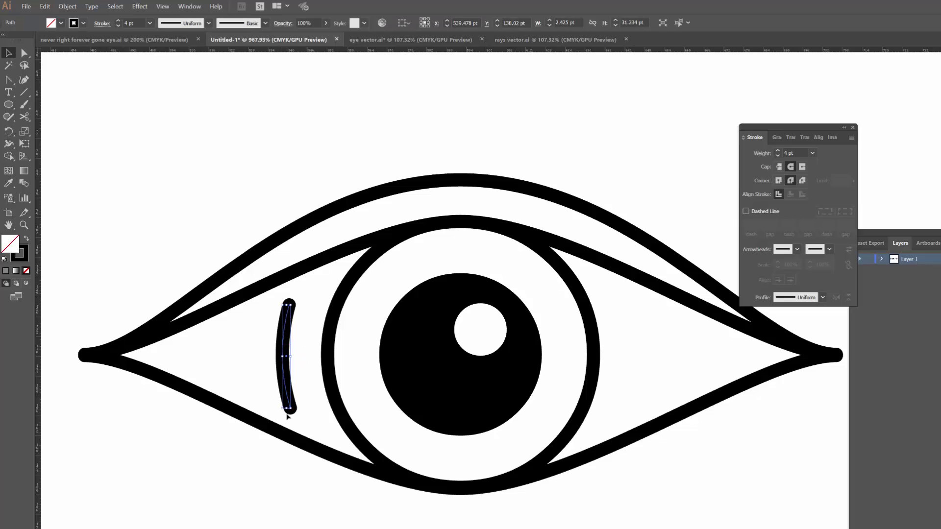
Copy the arc straight across to the right side of the iris and reflect the copy across the vertical axis
{"action": "left_click_drag", "start_coordinate": [285, 346], "coordinate": [639, 348]}
{"action": "right_click", "coordinate": [639, 349]}
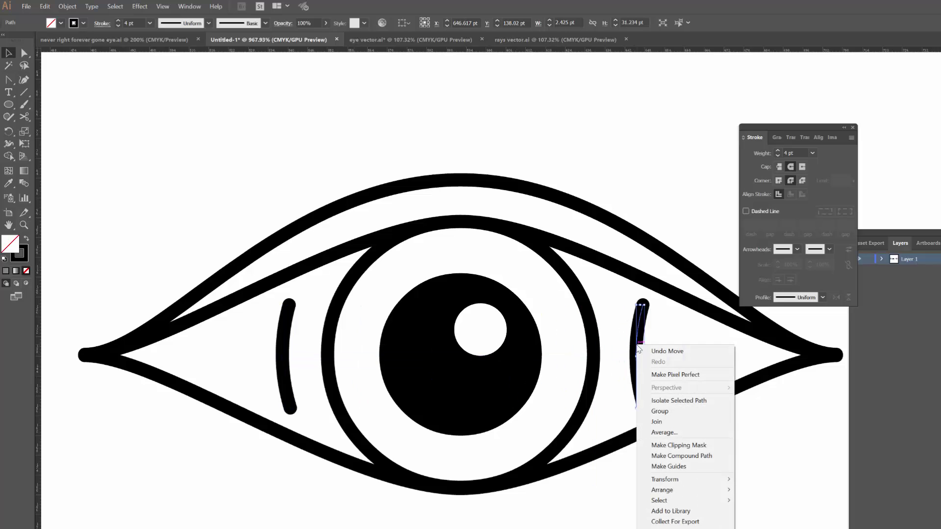
{"action": "mouse_move", "coordinate": [721, 481]}
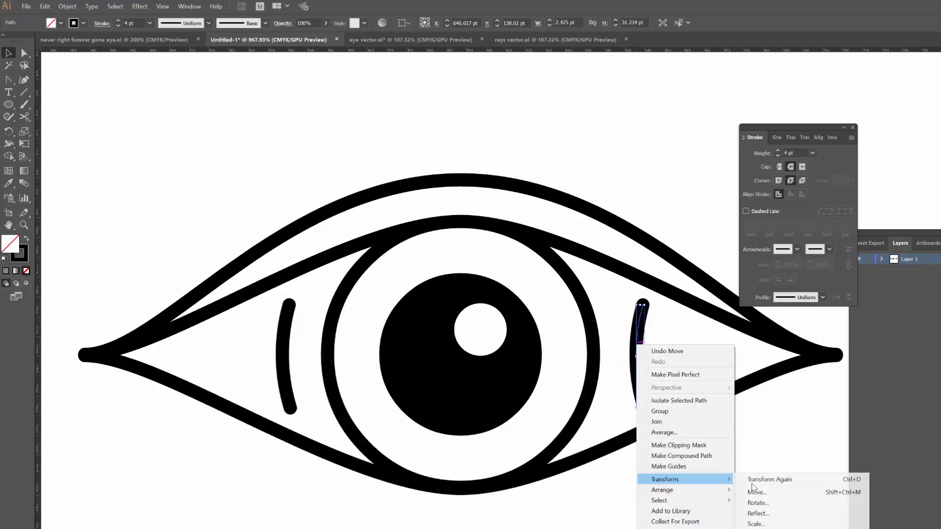
{"action": "left_click", "coordinate": [785, 514]}
{"action": "left_click", "coordinate": [110, 225]}
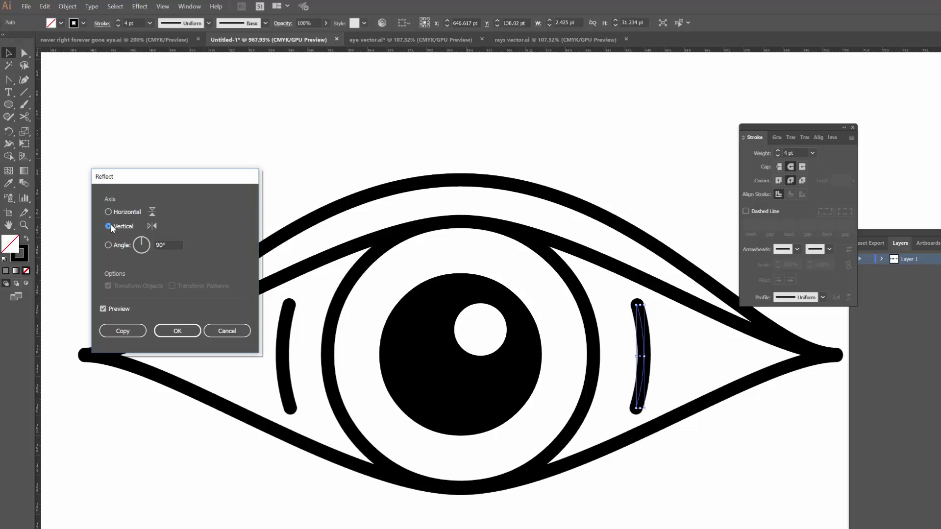
{"action": "left_click", "coordinate": [178, 331]}
Nudge the mirrored arc slightly closer to the iris so both arcs are evenly spaced, and deselect it
{"action": "left_click", "coordinate": [625, 369]}
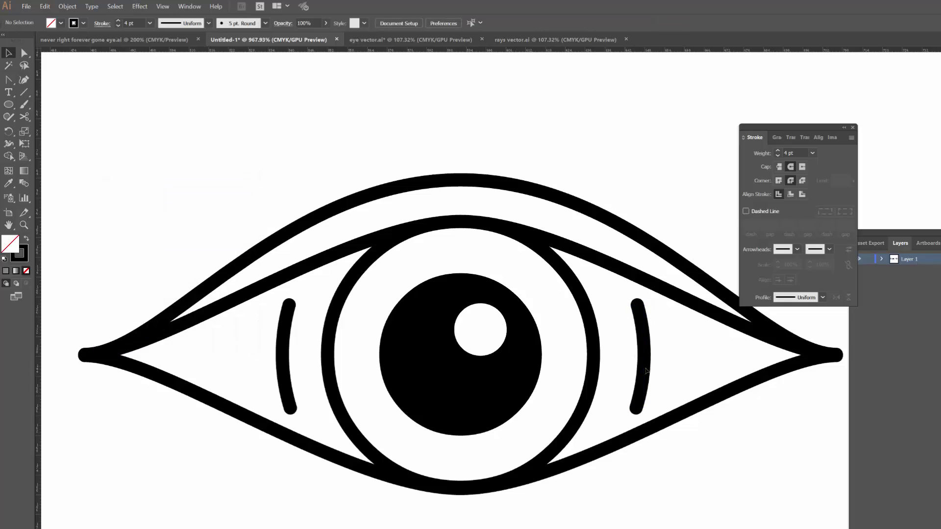
{"action": "left_click_drag", "start_coordinate": [646, 369], "coordinate": [641, 368]}
{"action": "left_click", "coordinate": [630, 474]}
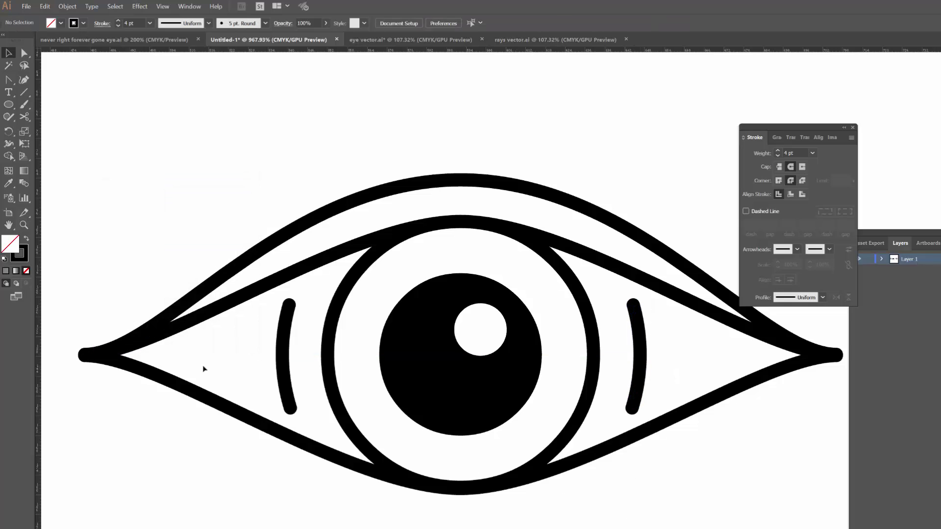
Examine the eye with its side arcs next to the two finished reference eyes
{"action": "key", "text": "z"}
{"action": "left_click_drag", "start_coordinate": [634, 301], "coordinate": [467, 255]}
{"action": "left_click_drag", "start_coordinate": [570, 337], "coordinate": [718, 332]}
{"action": "key", "text": "v"}
{"action": "left_click", "coordinate": [630, 368]}
{"action": "key", "text": "z"}
{"action": "left_click_drag", "start_coordinate": [631, 365], "coordinate": [580, 407]}
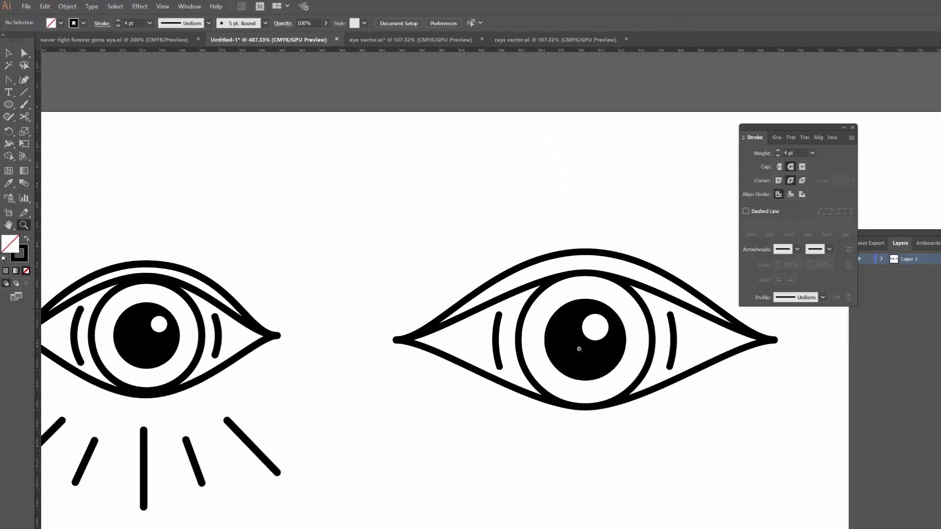
{"action": "left_click_drag", "start_coordinate": [629, 373], "coordinate": [506, 387]}
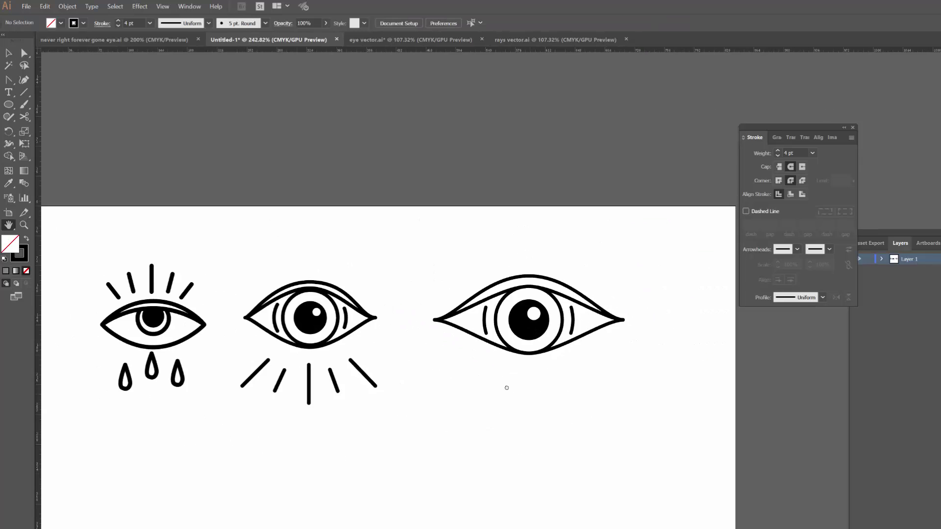
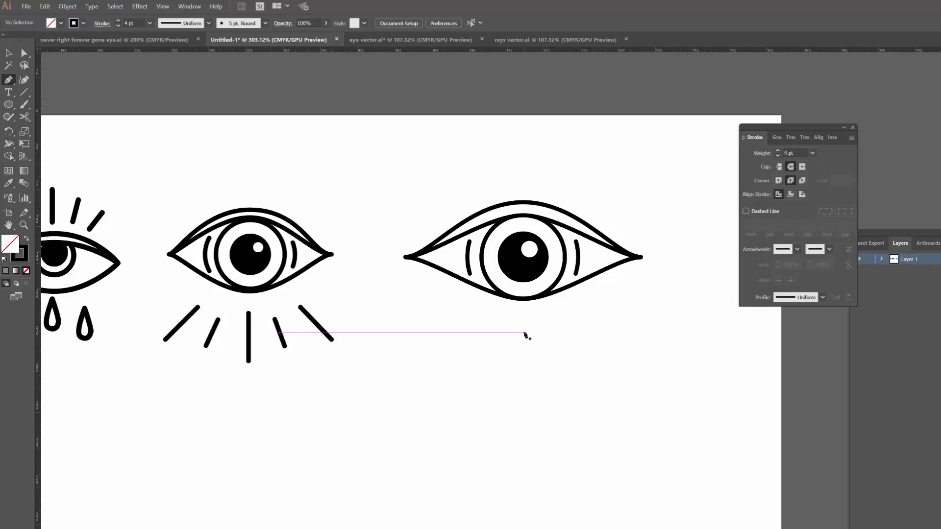
Draw a long vertical line with the Pen tool directly below the eye, aligned with its centre
{"action": "left_click", "coordinate": [523, 333]}
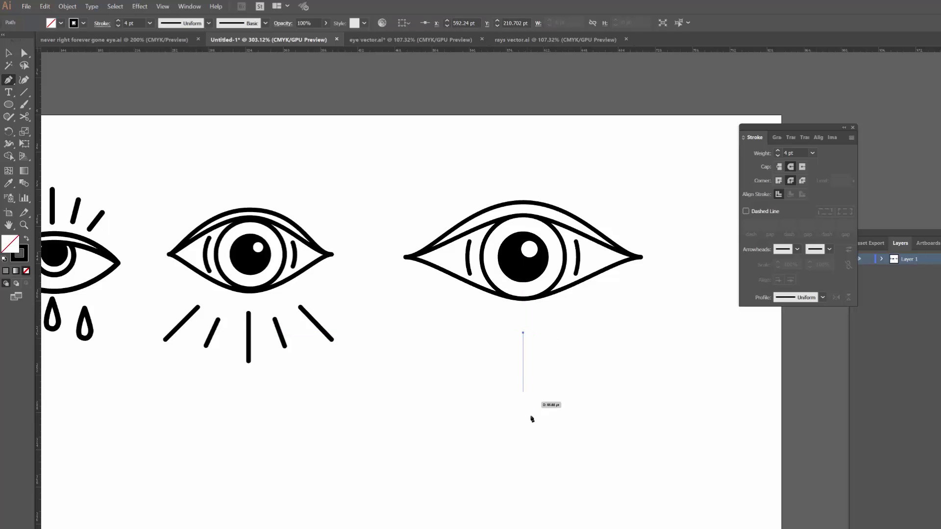
{"action": "left_click", "coordinate": [521, 461]}
{"action": "left_click", "coordinate": [580, 461], "text": "ctrl"}
Draw a diagonal line from the vertical line's top end down to the left as the outermost ray
{"action": "key", "text": "p"}
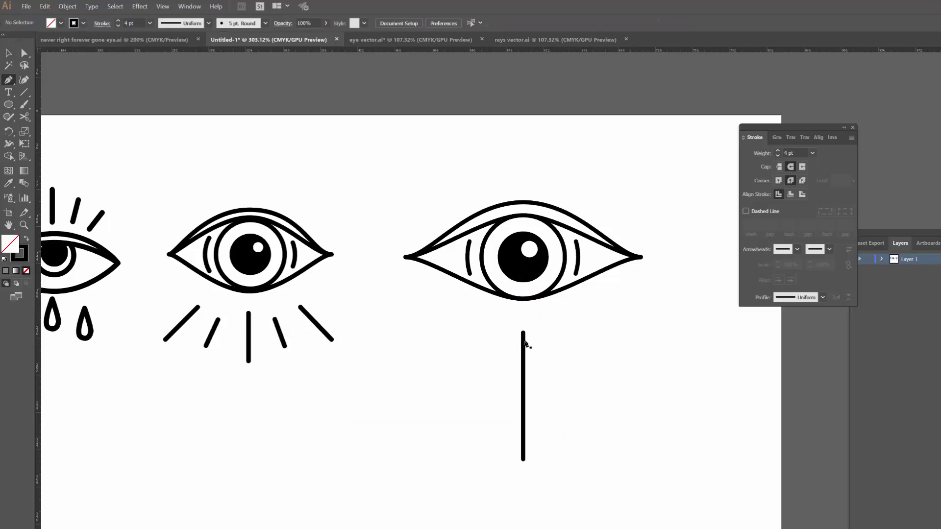
{"action": "left_click", "coordinate": [523, 333]}
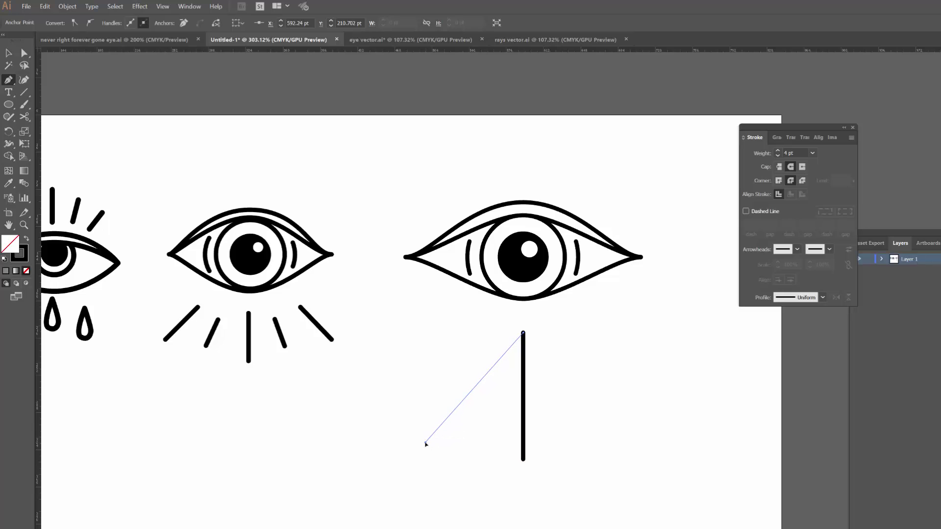
{"action": "left_click", "coordinate": [425, 444]}
{"action": "key", "text": "v"}
{"action": "left_click", "coordinate": [537, 491]}
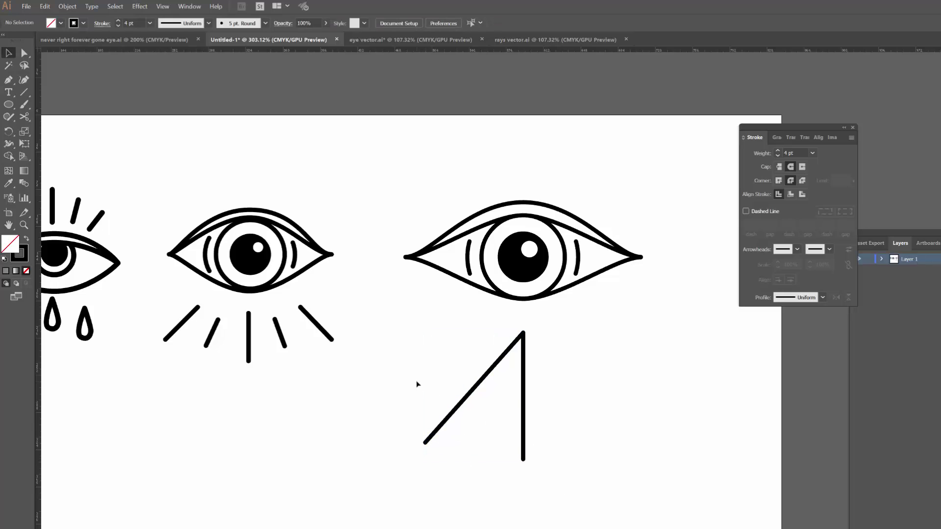
{"action": "left_click_drag", "start_coordinate": [417, 384], "coordinate": [576, 416]}
{"action": "left_click", "coordinate": [587, 412]}
Draw a third line from the shared top point between the other two, ending at about X 544.9 pt, Y 312.7 pt
{"action": "key", "text": "p"}
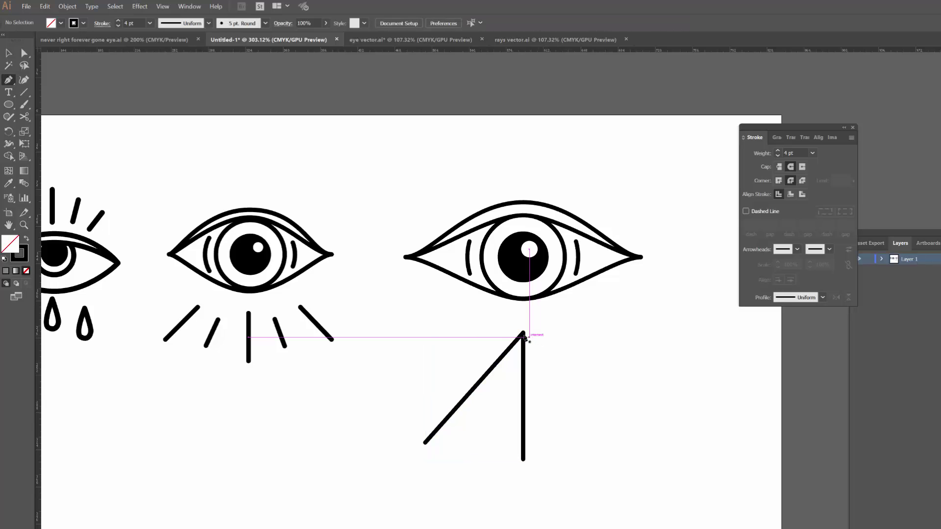
{"action": "left_click", "coordinate": [524, 334]}
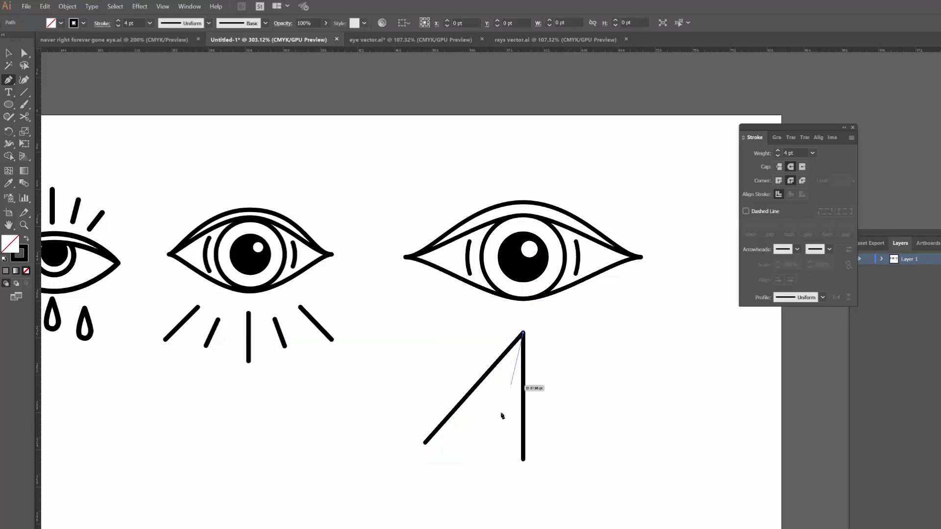
{"action": "left_click", "coordinate": [475, 439]}
{"action": "key", "text": "v"}
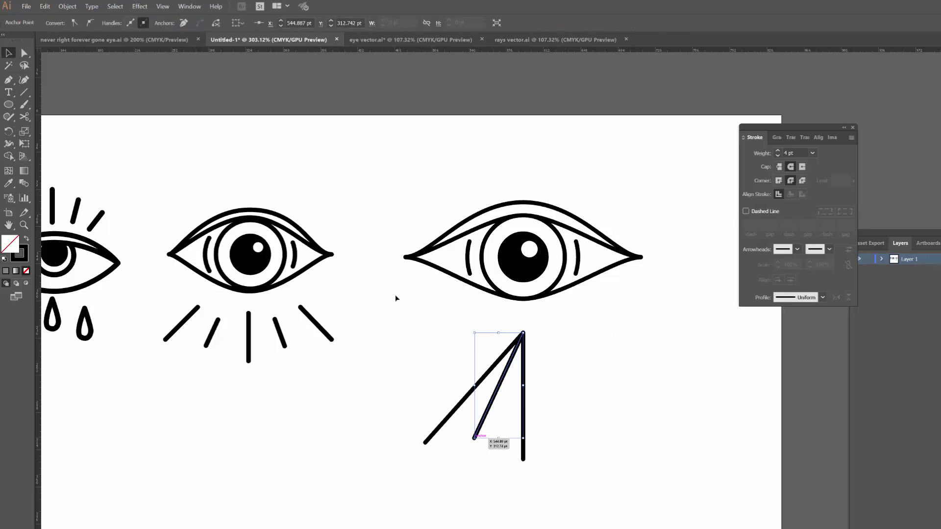
{"action": "left_click", "coordinate": [653, 403]}
Shift the middle line's lower anchor slightly down and to the right to adjust its angle, then deselect it
{"action": "key", "text": "z"}
{"action": "left_click_drag", "start_coordinate": [479, 461], "coordinate": [528, 461]}
{"action": "key", "text": "a"}
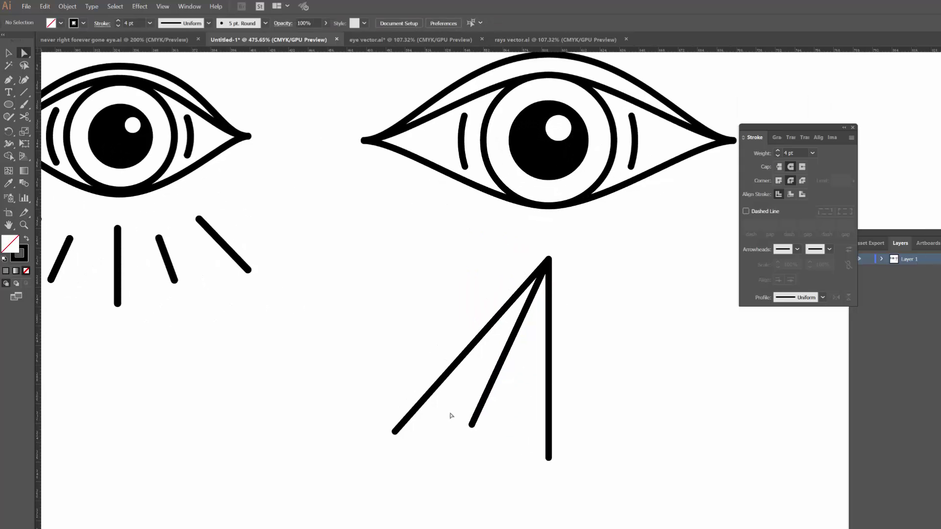
{"action": "left_click_drag", "start_coordinate": [471, 425], "coordinate": [475, 430]}
{"action": "left_click", "coordinate": [637, 354]}
{"action": "key", "text": "z"}
{"action": "left_click_drag", "start_coordinate": [637, 354], "coordinate": [496, 408]}
{"action": "key", "text": "v"}
{"action": "key", "text": "z"}
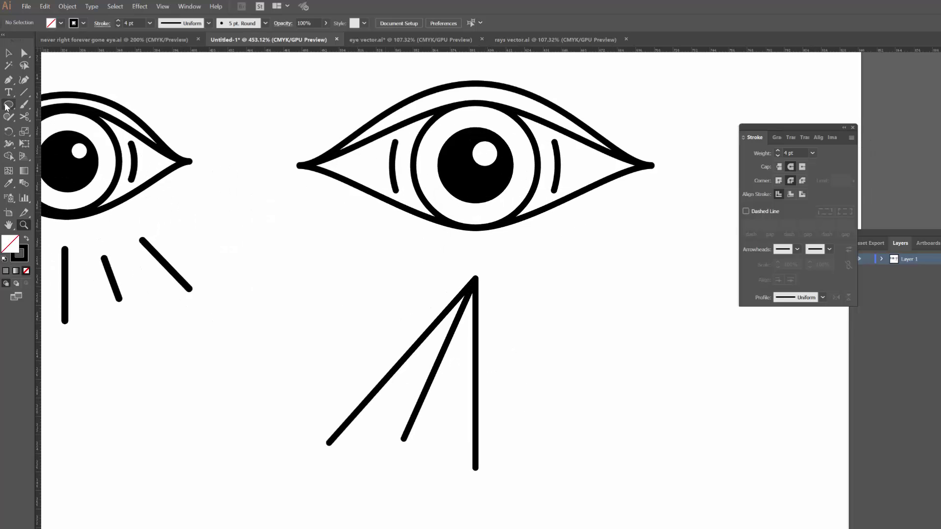
Draw a circle about 131.6 pt in diameter centred on the shared top point of the three lines, then deselect it
{"action": "key", "text": "l"}
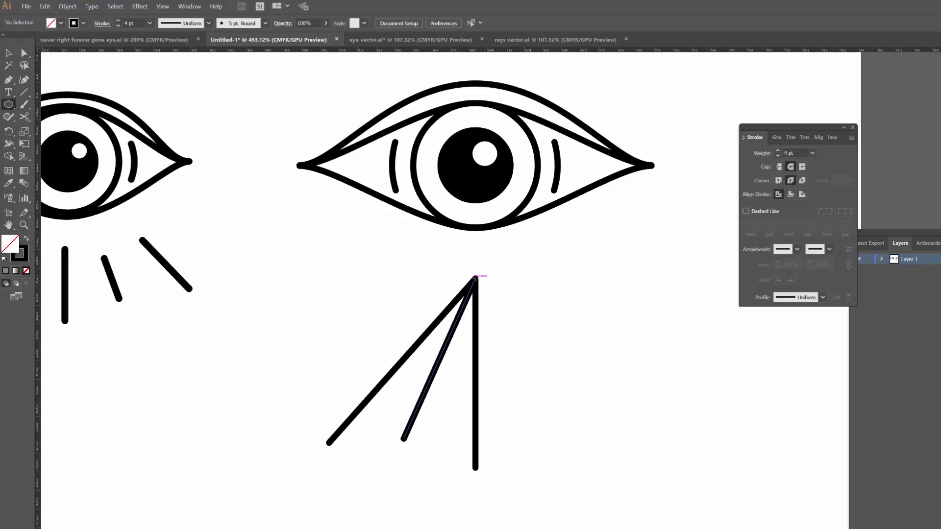
{"action": "mouse_move", "coordinate": [475, 278]}
{"action": "left_mouse_down"}
{"action": "mouse_move", "coordinate": [458, 296]}
{"action": "mouse_move", "coordinate": [478, 286]}
{"action": "mouse_move", "coordinate": [379, 382]}
{"action": "left_mouse_up"}
{"action": "key", "text": "v"}
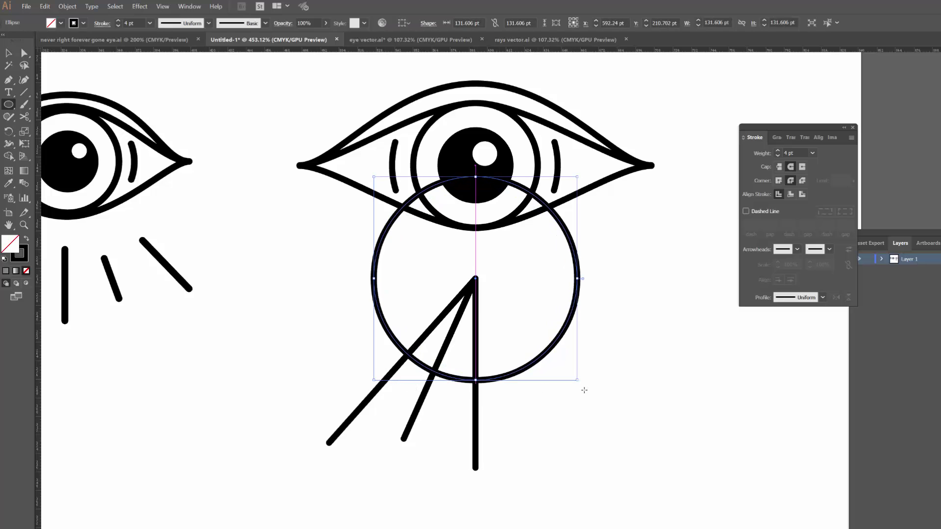
{"action": "left_click", "coordinate": [589, 449]}
{"action": "scroll", "coordinate": [582, 372], "scroll_direction": "down", "scroll_amount": 1}
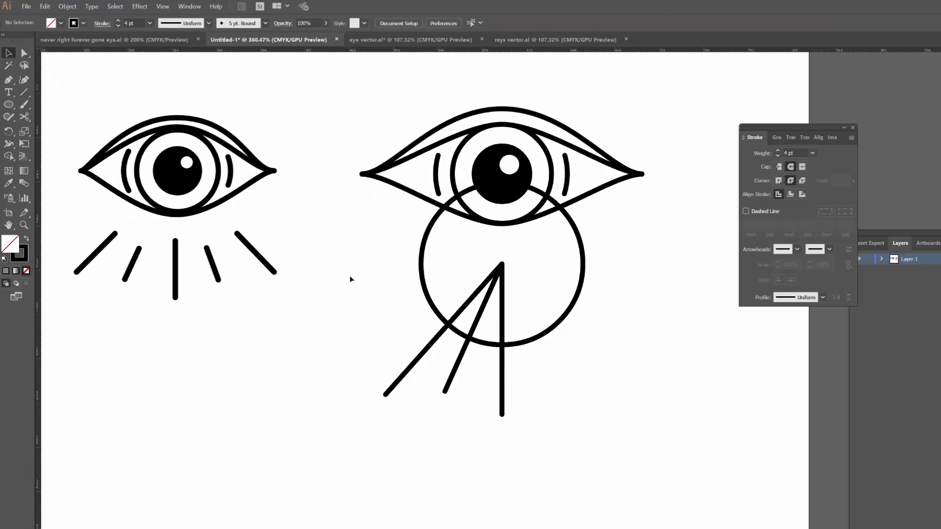
Shift the middle line's lower anchor slightly to the right to adjust the line's angle, then deselect it
{"action": "left_click", "coordinate": [504, 306]}
{"action": "left_click_drag", "start_coordinate": [504, 306], "coordinate": [581, 406]}
{"action": "left_click", "coordinate": [644, 409]}
{"action": "scroll", "coordinate": [638, 425], "scroll_direction": "down", "scroll_amount": 5}
{"action": "key", "text": "z"}
{"action": "key", "text": "a"}
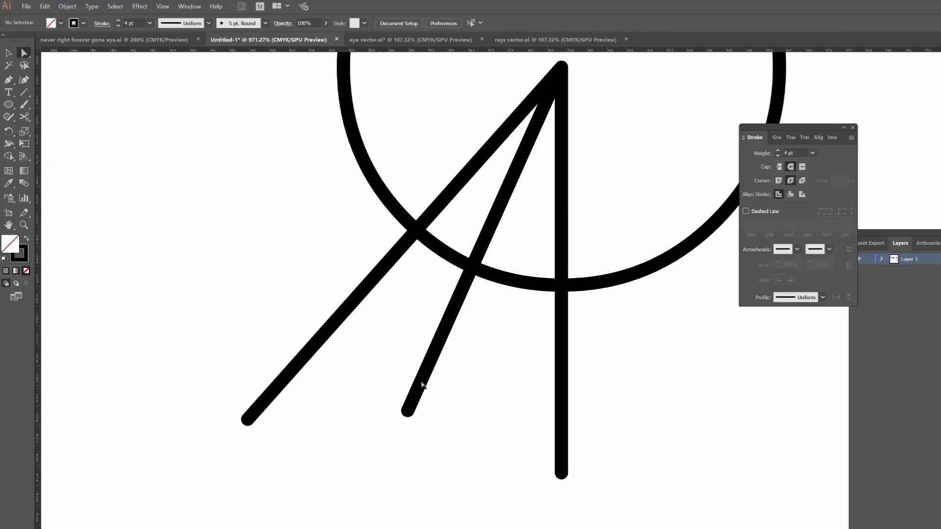
{"action": "left_click_drag", "start_coordinate": [407, 411], "coordinate": [414, 411]}
{"action": "left_click", "coordinate": [491, 329]}
Cut the outermost diagonal line with the Scissors tool where it crosses the circle
{"action": "key", "text": "space"}
{"action": "left_click_drag", "start_coordinate": [492, 328], "coordinate": [441, 466]}
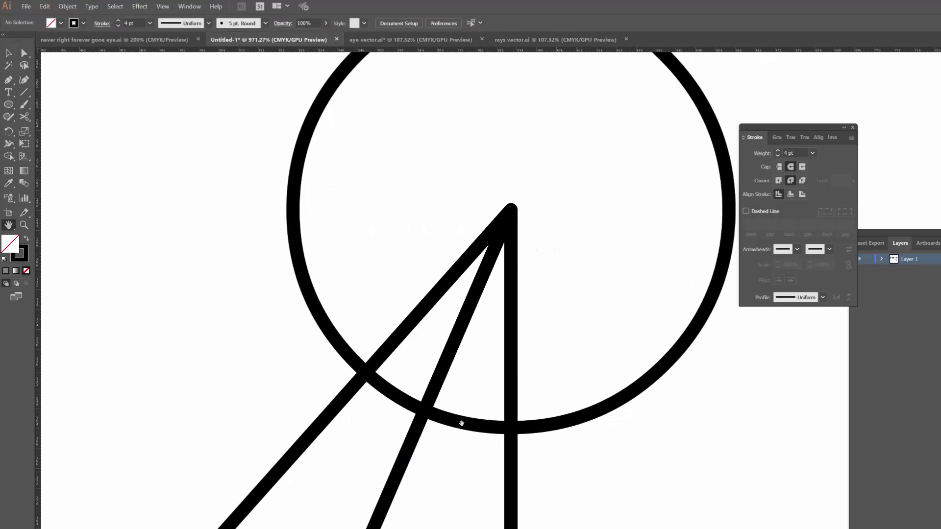
{"action": "key", "text": "ctrl+space"}
{"action": "left_click_drag", "start_coordinate": [411, 396], "coordinate": [501, 388]}
{"action": "key", "text": "v"}
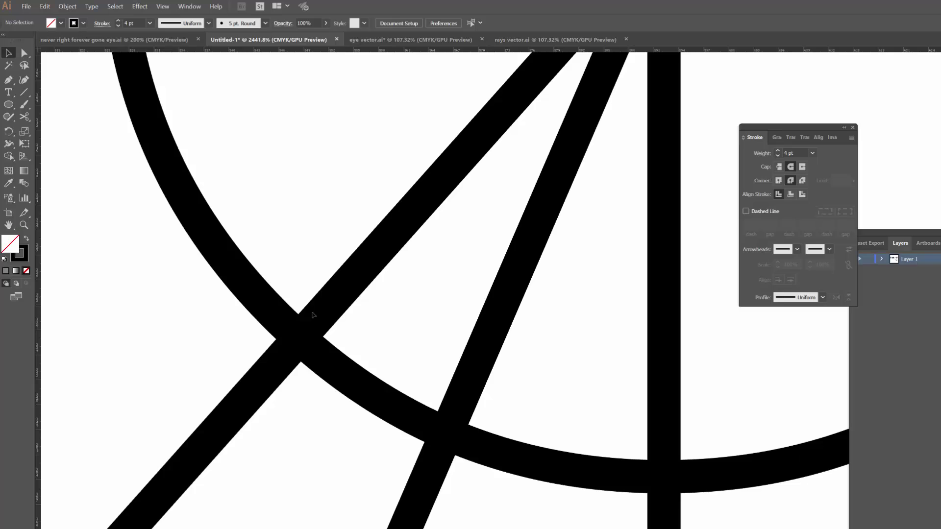
{"action": "left_click_drag", "start_coordinate": [198, 296], "coordinate": [304, 347]}
{"action": "left_click", "coordinate": [321, 408]}
{"action": "key", "text": "c"}
{"action": "key", "text": "v"}
{"action": "left_click_drag", "start_coordinate": [338, 282], "coordinate": [710, 368]}
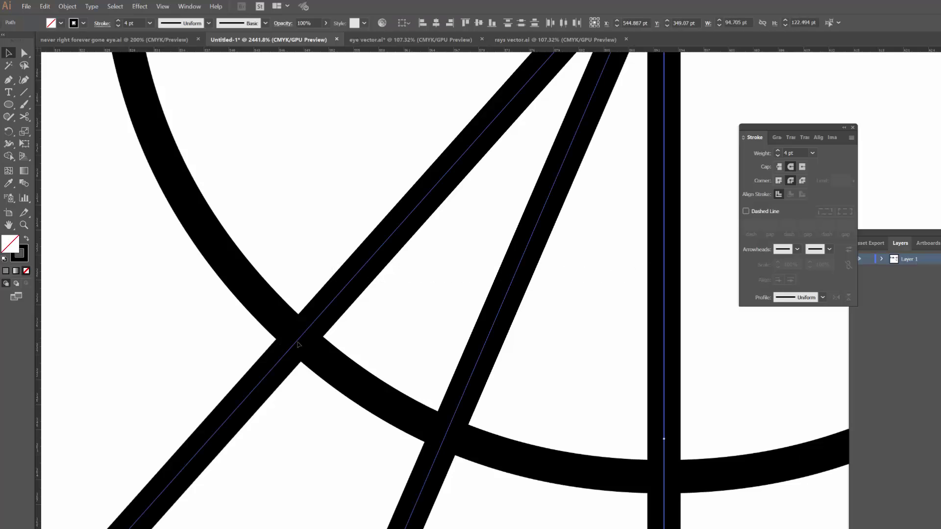
{"action": "key", "text": "ctrl+a"}
{"action": "key", "text": "c"}
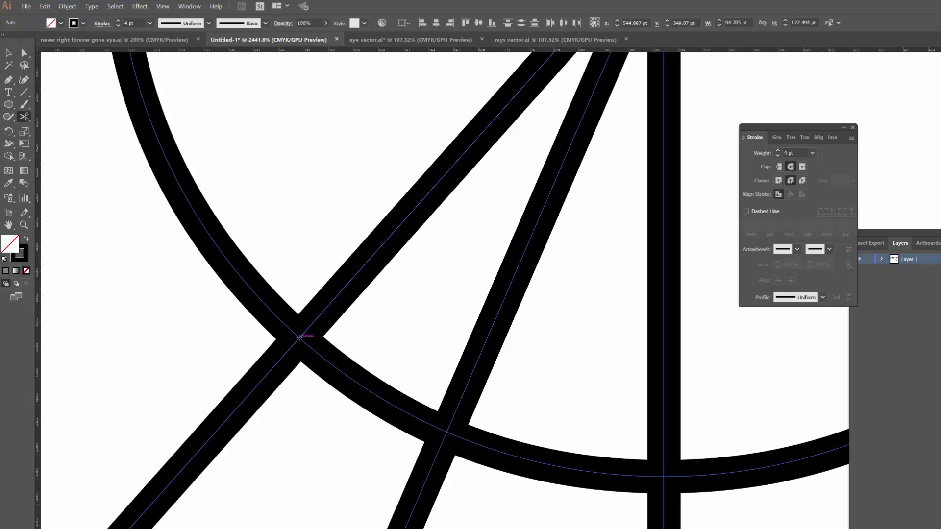
{"action": "left_click", "coordinate": [298, 338]}
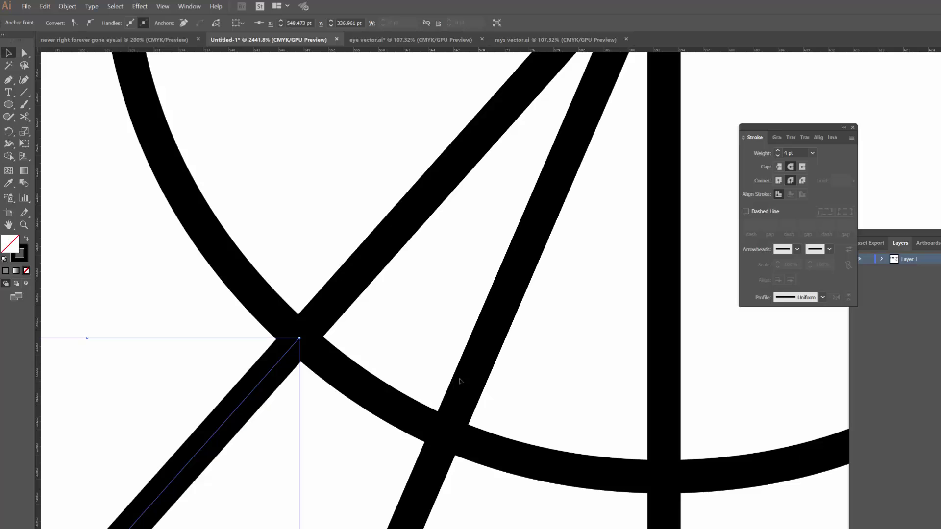
Cut the middle line and the vertical line with the Scissors tool at their intersections with the circle, then deselect
{"action": "left_click", "coordinate": [447, 429], "text": "ctrl"}
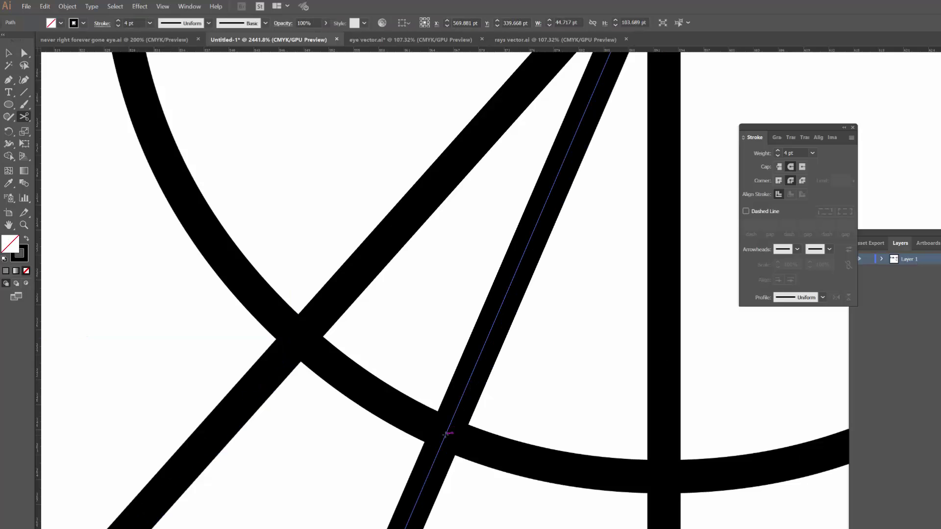
{"action": "left_click", "coordinate": [447, 432]}
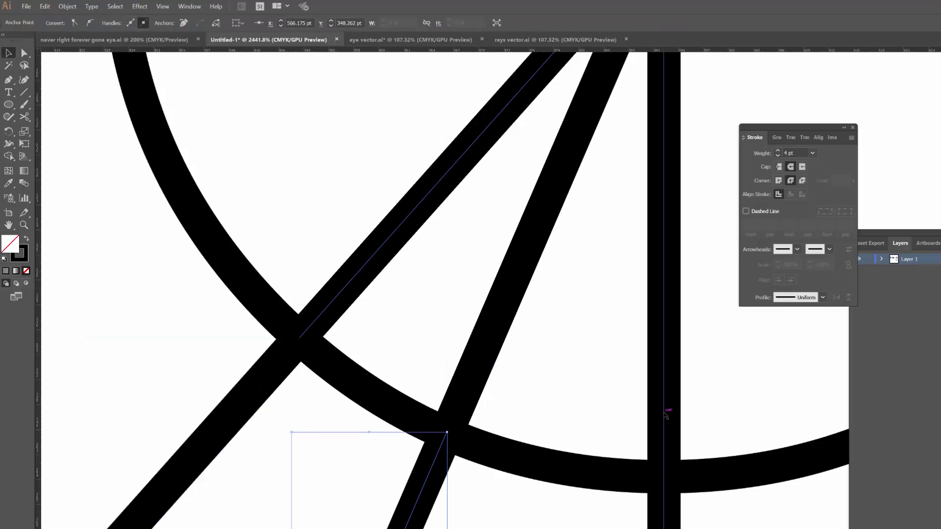
{"action": "left_click", "coordinate": [664, 414], "text": "ctrl"}
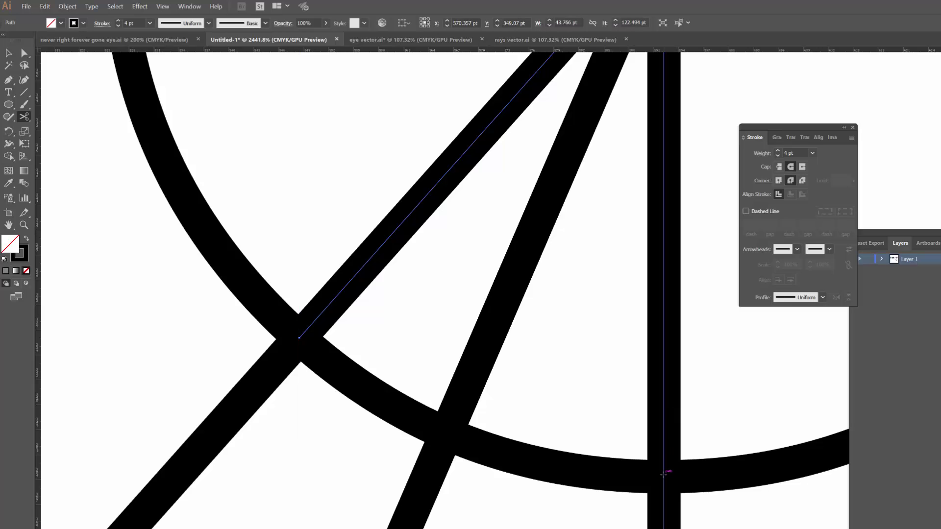
{"action": "left_click", "coordinate": [664, 476]}
{"action": "left_click", "coordinate": [734, 408], "text": "ctrl"}
Move the circle and the inner line segments away to the right, separating them from the three outer ray segments
{"action": "key", "text": "z"}
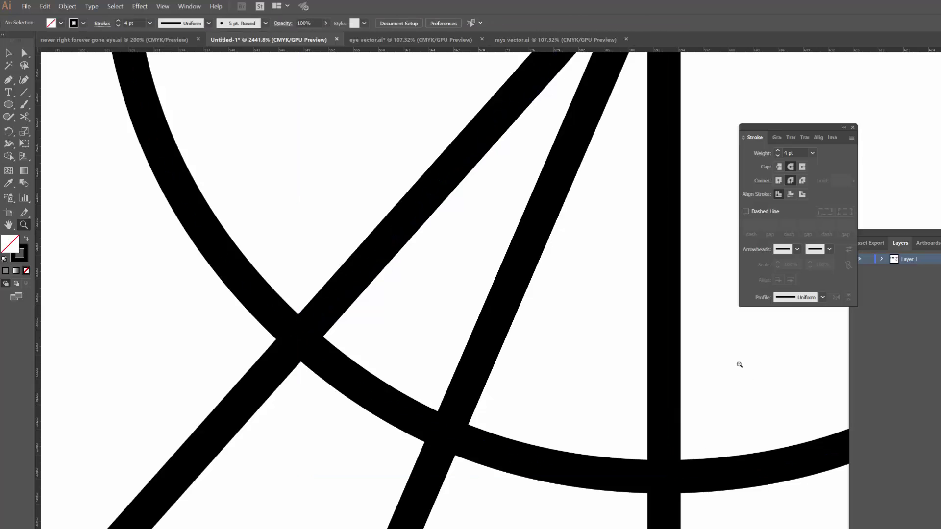
{"action": "left_click_drag", "start_coordinate": [756, 362], "coordinate": [326, 387]}
{"action": "key", "text": "v"}
{"action": "left_click_drag", "start_coordinate": [219, 214], "coordinate": [525, 325]}
{"action": "left_click_drag", "start_coordinate": [383, 316], "coordinate": [605, 296]}
{"action": "left_click", "coordinate": [201, 440]}
{"action": "left_click_drag", "start_coordinate": [372, 414], "coordinate": [433, 440]}
{"action": "left_click", "coordinate": [439, 466], "text": "ctrl"}
Move the three rays left, paste a copy in front, reflect it across the vertical axis and line it up on the shared central ray
{"action": "left_click_drag", "start_coordinate": [297, 377], "coordinate": [602, 520]}
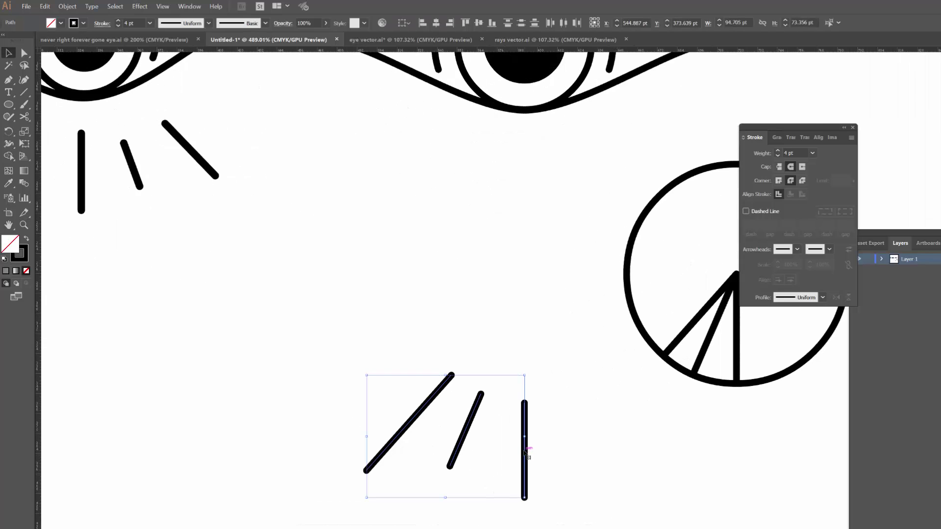
{"action": "left_click_drag", "start_coordinate": [524, 454], "coordinate": [421, 453]}
{"action": "left_click_drag", "start_coordinate": [199, 353], "coordinate": [536, 521]}
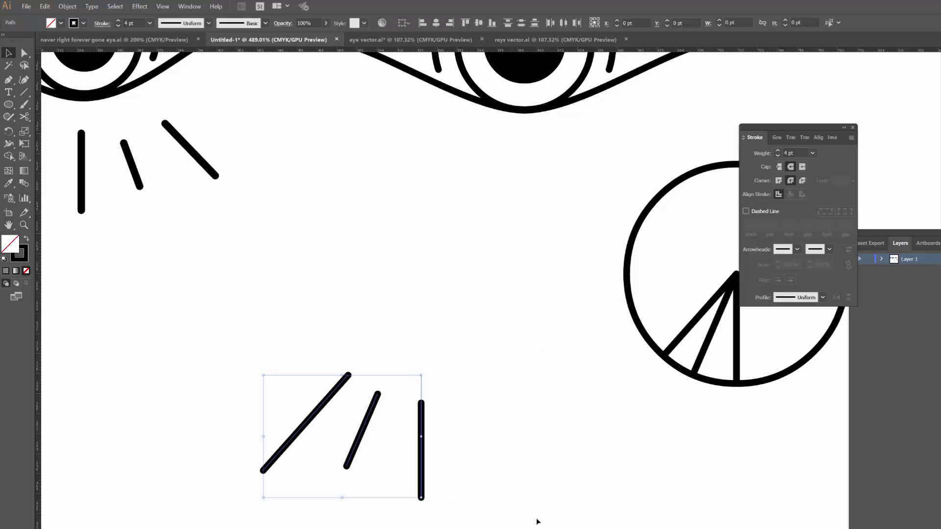
{"action": "right_click", "coordinate": [407, 454]}
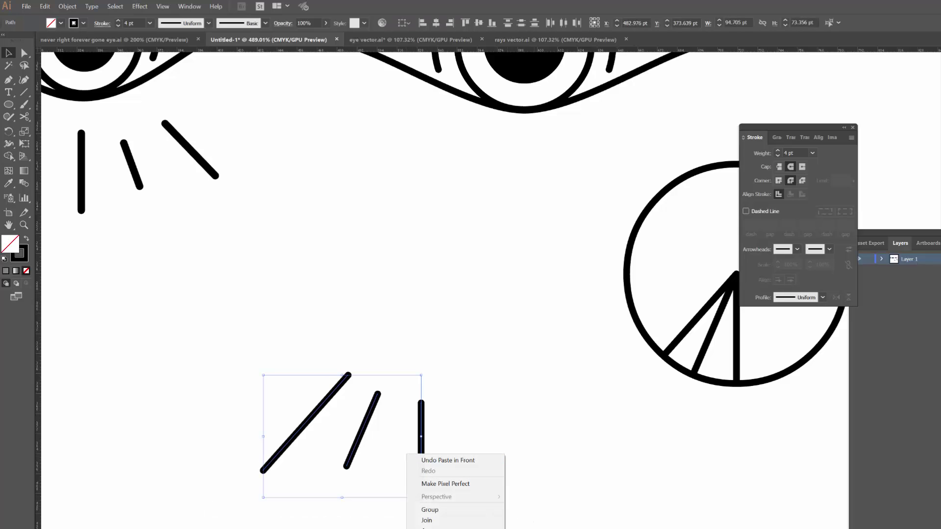
{"action": "left_click", "coordinate": [535, 528]}
{"action": "left_click", "coordinate": [181, 330]}
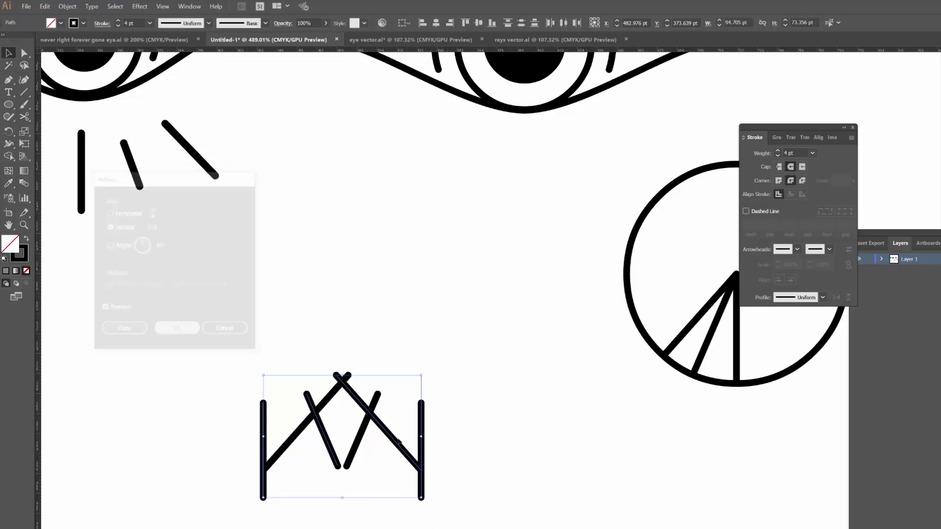
{"action": "left_click_drag", "start_coordinate": [340, 432], "coordinate": [483, 430]}
{"action": "key", "text": "ctrl+shift+a"}
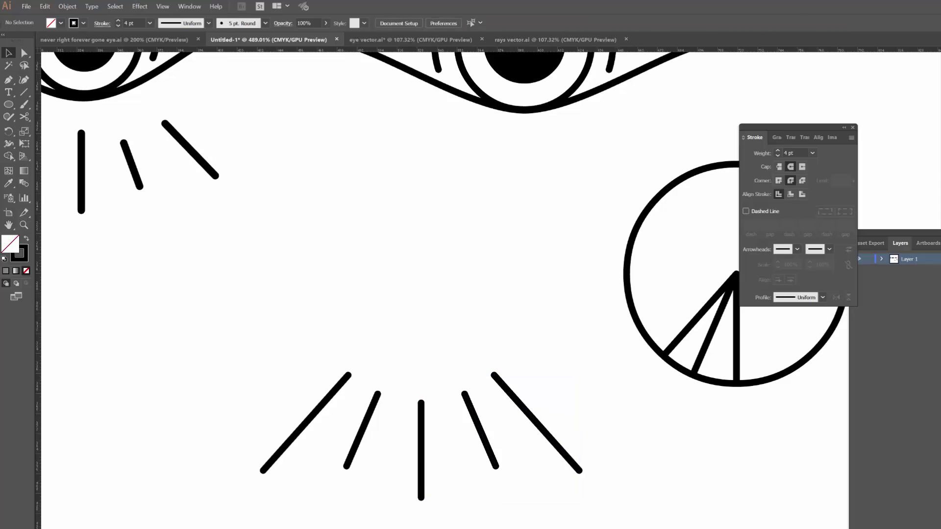
Group the five rays into one object and deselect it
{"action": "left_click_drag", "start_coordinate": [179, 396], "coordinate": [599, 496]}
{"action": "right_click", "coordinate": [478, 443]}
{"action": "left_click", "coordinate": [561, 498]}
{"action": "left_click", "coordinate": [636, 445]}
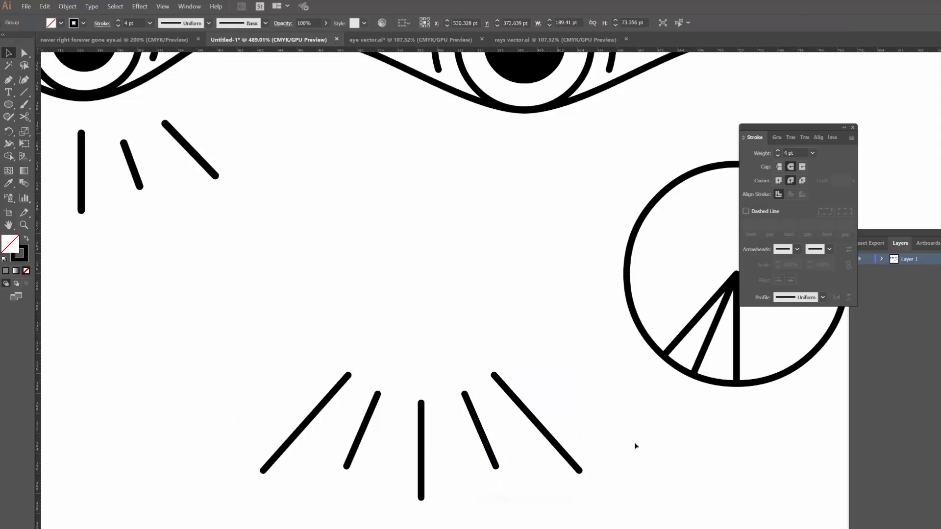
Select all parts of the large eye and group them
{"action": "scroll", "coordinate": [606, 413], "scroll_direction": "down", "scroll_amount": 2}
{"action": "left_click_drag", "start_coordinate": [604, 412], "coordinate": [554, 460]}
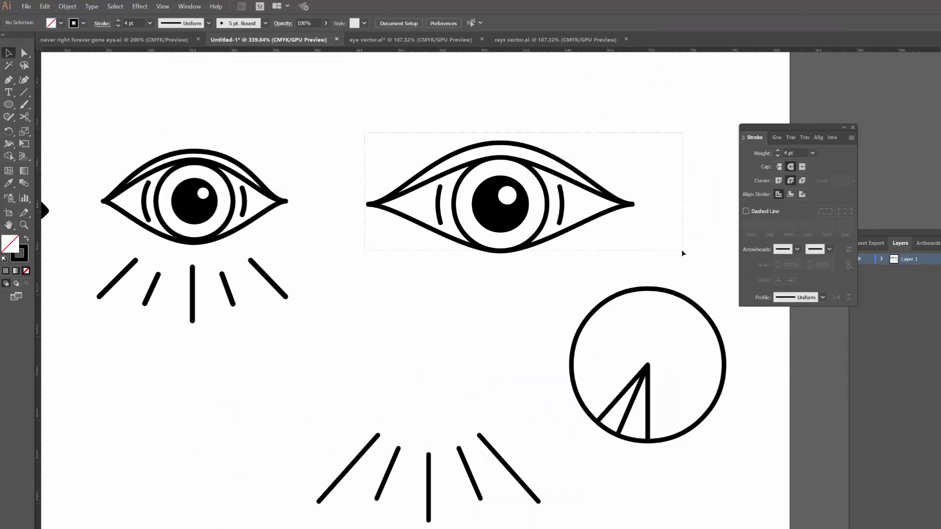
{"action": "left_click_drag", "start_coordinate": [683, 254], "coordinate": [683, 253]}
{"action": "right_click", "coordinate": [551, 212]}
{"action": "left_click", "coordinate": [702, 207]}
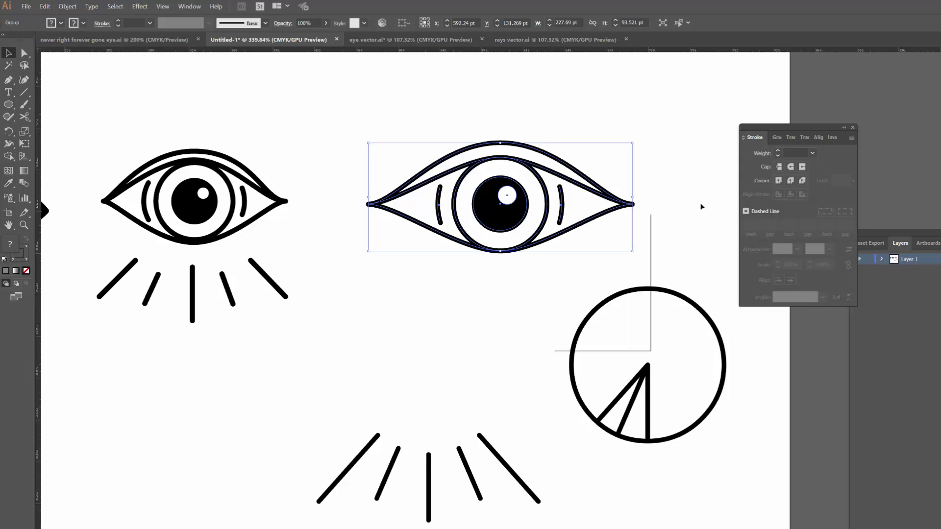
Move the leftover circle construction down out of the way and place the grouped rays directly beneath the large eye
{"action": "left_click_drag", "start_coordinate": [561, 279], "coordinate": [746, 430]}
{"action": "left_click_drag", "start_coordinate": [593, 312], "coordinate": [702, 518]}
{"action": "left_click", "coordinate": [513, 473]}
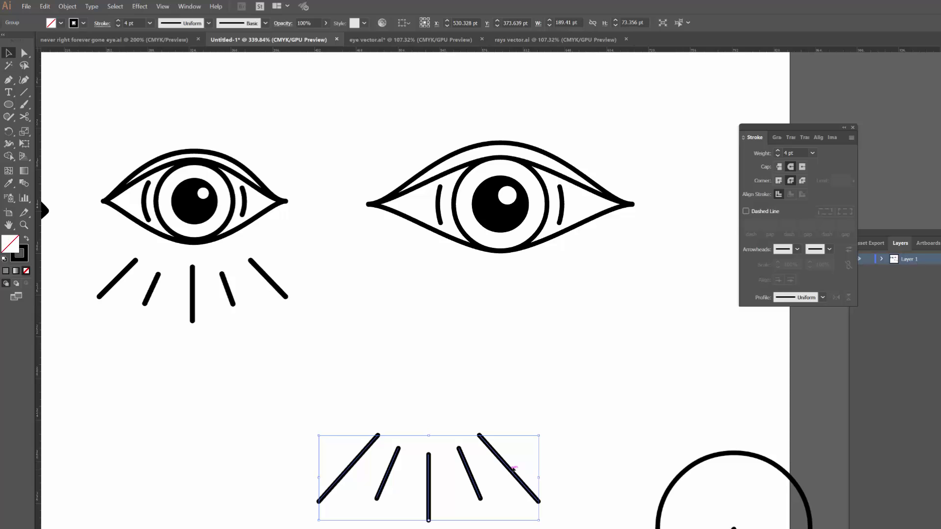
{"action": "left_click_drag", "start_coordinate": [513, 467], "coordinate": [584, 304]}
{"action": "left_click", "coordinate": [578, 408]}
Align the ray group and the large eye to each other by their horizontal centres, then deselect them
{"action": "key", "text": "space"}
{"action": "left_click_drag", "start_coordinate": [516, 397], "coordinate": [491, 485]}
{"action": "key", "text": "ctrl+space"}
{"action": "left_click_drag", "start_coordinate": [567, 443], "coordinate": [484, 467]}
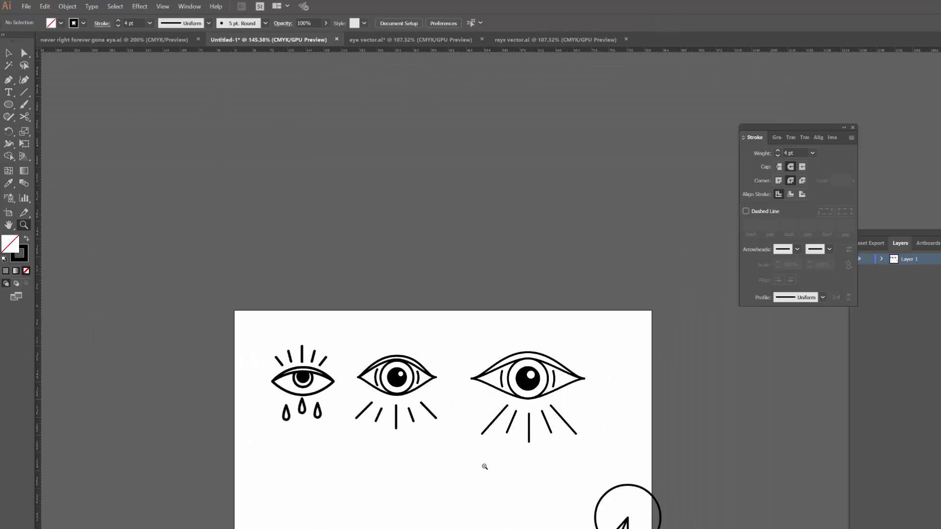
{"action": "left_click_drag", "start_coordinate": [544, 462], "coordinate": [588, 430]}
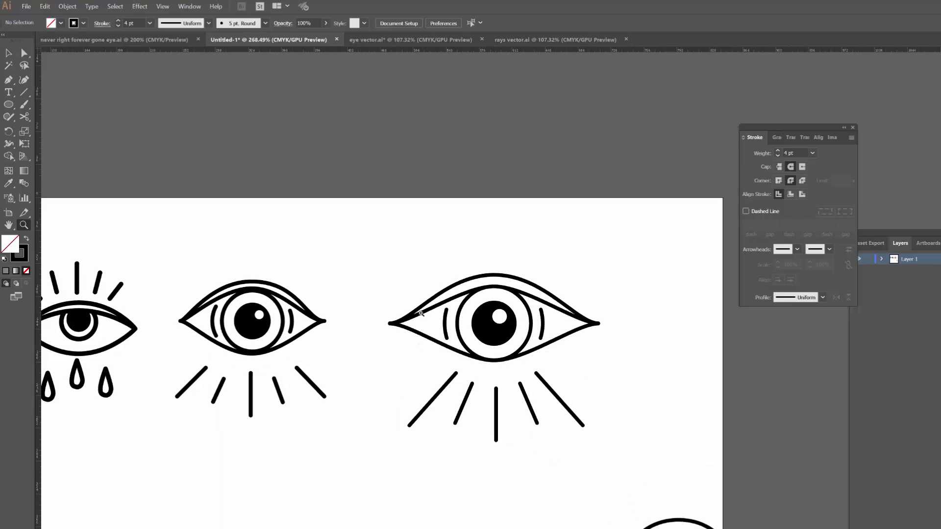
{"action": "key", "text": "v"}
{"action": "left_click", "coordinate": [551, 394]}
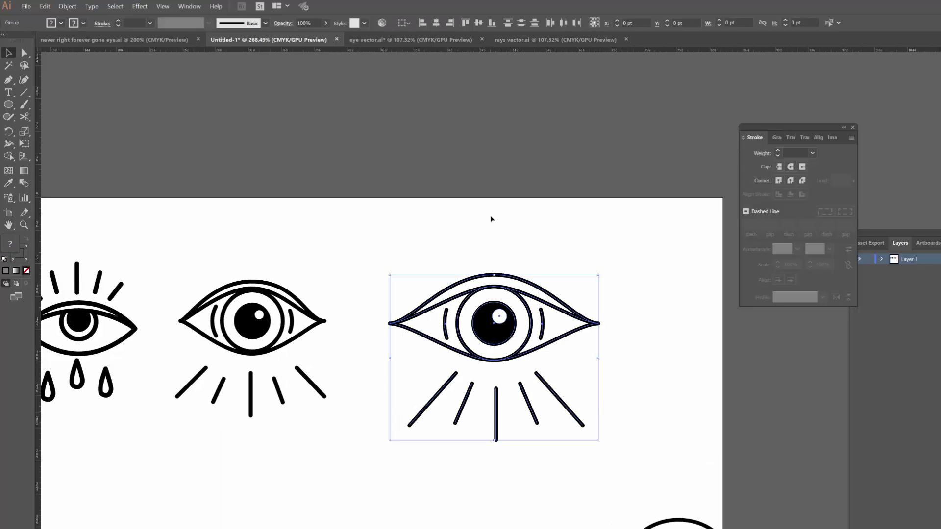
{"action": "left_click", "coordinate": [436, 23]}
{"action": "left_click", "coordinate": [552, 469]}
Compare the finished large eye and its rays with the two reference eyes beside it
{"action": "key", "text": "z"}
{"action": "left_click_drag", "start_coordinate": [484, 413], "coordinate": [514, 419]}
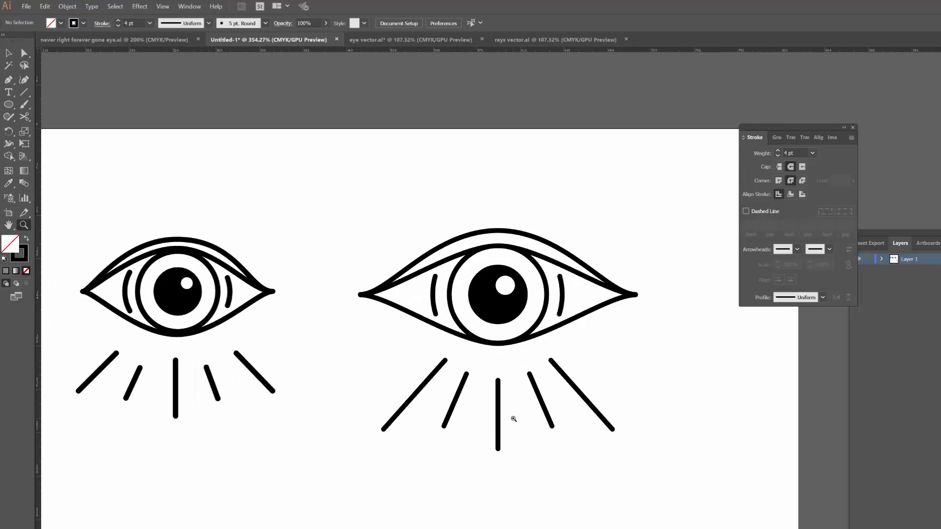
{"action": "key", "text": "v"}
{"action": "key", "text": "ctrl+space"}
{"action": "left_click_drag", "start_coordinate": [499, 437], "coordinate": [487, 437]}
{"action": "key", "text": "space"}
{"action": "left_click_drag", "start_coordinate": [488, 437], "coordinate": [501, 409]}
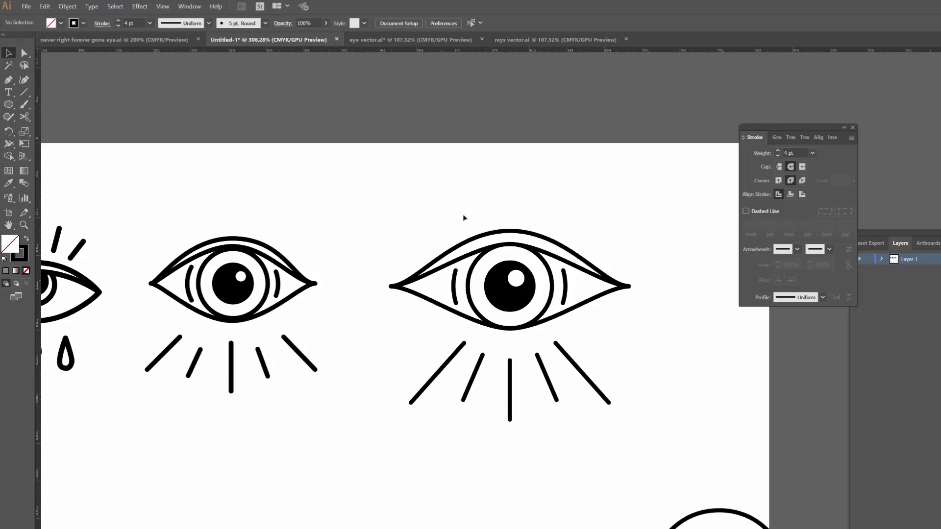
{"action": "key", "text": "h"}
{"action": "left_click_drag", "start_coordinate": [460, 292], "coordinate": [565, 270]}
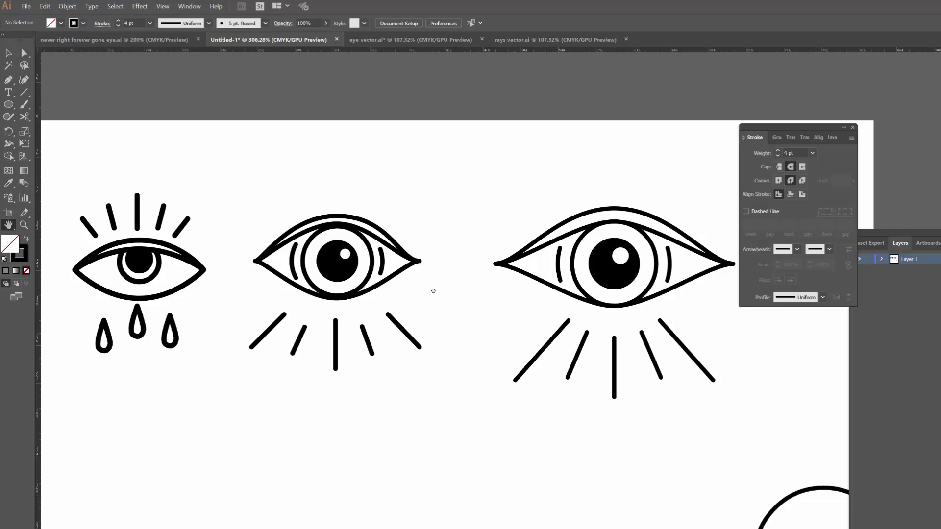
{"action": "left_click_drag", "start_coordinate": [433, 291], "coordinate": [555, 286]}
{"action": "key", "text": "v"}
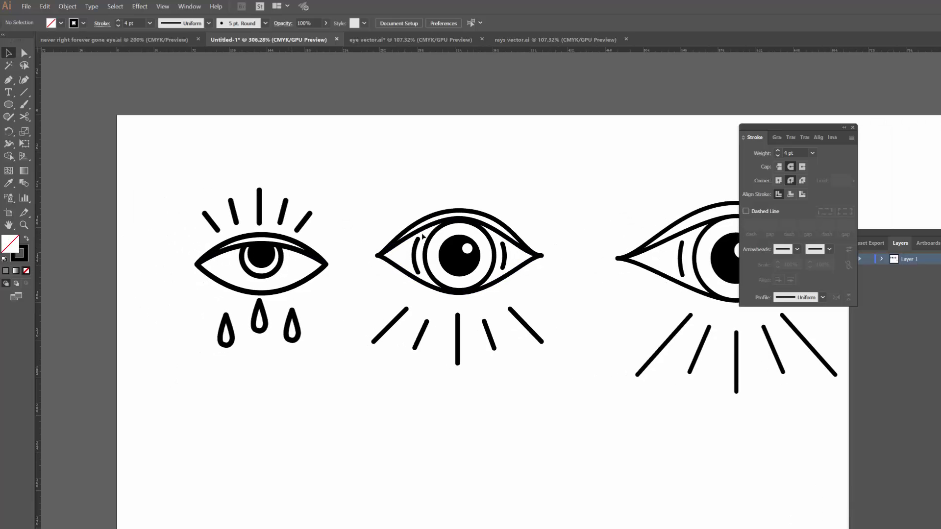
{"action": "key", "text": "h"}
{"action": "left_click_drag", "start_coordinate": [367, 273], "coordinate": [392, 275]}
{"action": "key", "text": "v"}
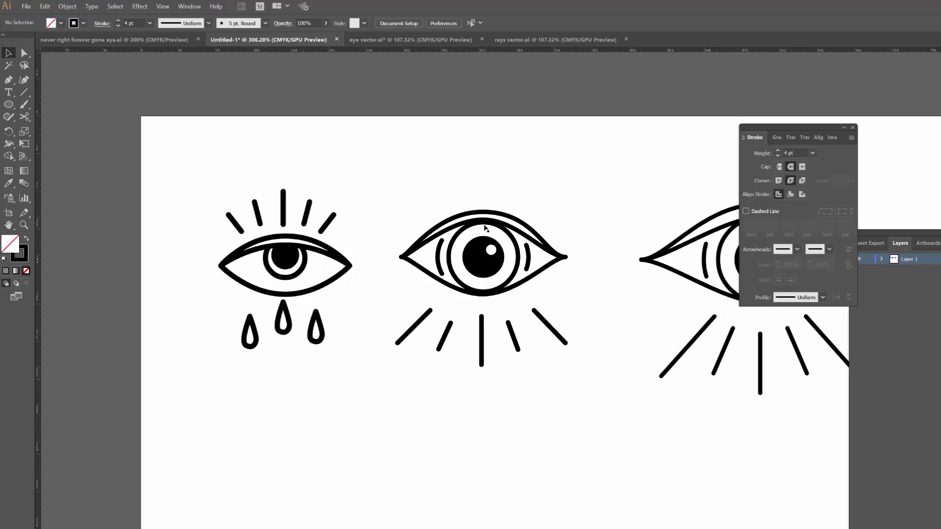
Examine the crying eye's lids, iris and pupil up close, including its underlying paths
{"action": "key", "text": "z"}
{"action": "left_click_drag", "start_coordinate": [234, 254], "coordinate": [401, 243]}
{"action": "key", "text": "v"}
{"action": "key", "text": "ctrl+space"}
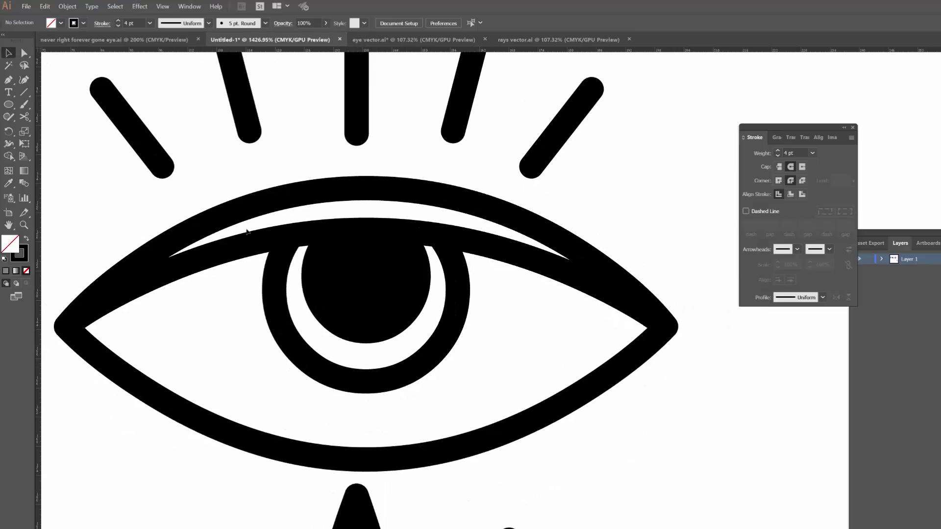
{"action": "left_click", "coordinate": [361, 279]}
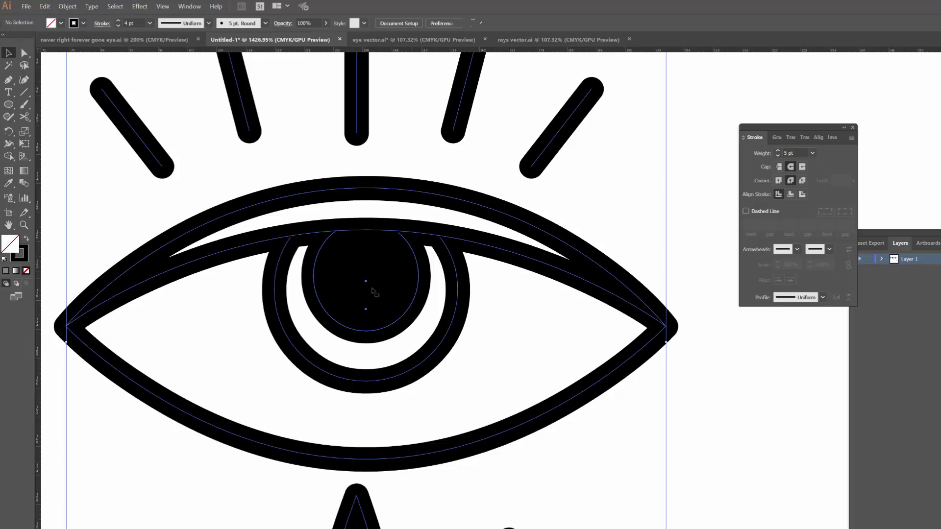
{"action": "left_click", "coordinate": [543, 318]}
{"action": "left_click", "coordinate": [371, 281]}
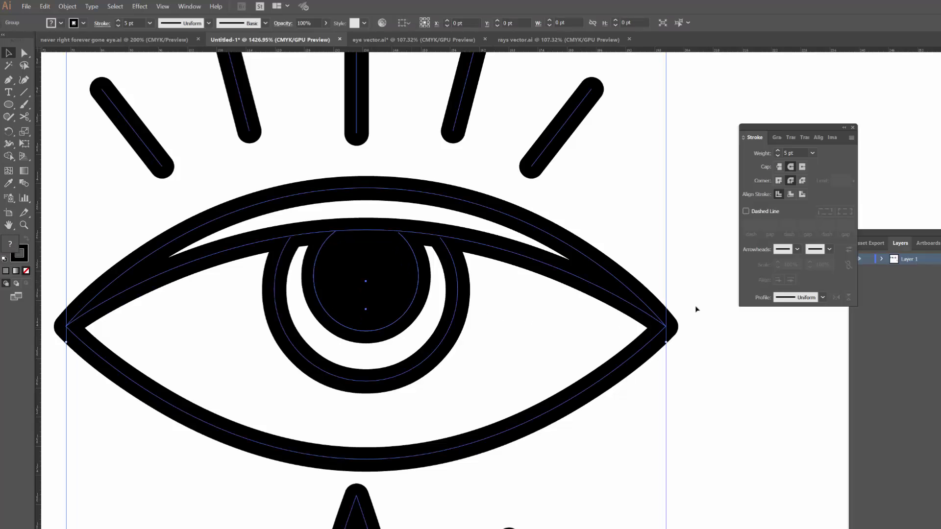
Draw a symmetrical arched upper-lid line with the Pen tool in the blank area below the two reference eyes, using a 4 pt stroke
{"action": "key", "text": "ctrl+minus"}
{"action": "key", "text": "ctrl+minus"}
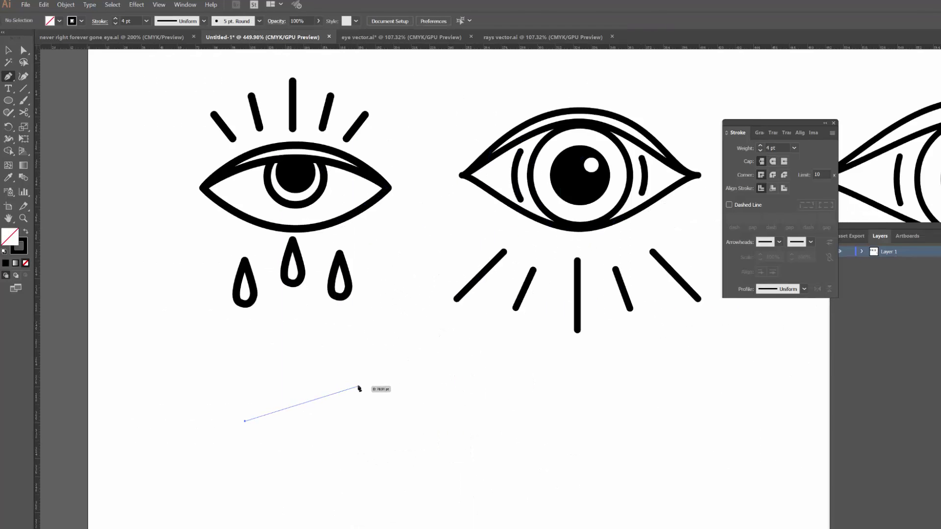
{"action": "left_click_drag", "start_coordinate": [391, 384], "coordinate": [391, 383]}
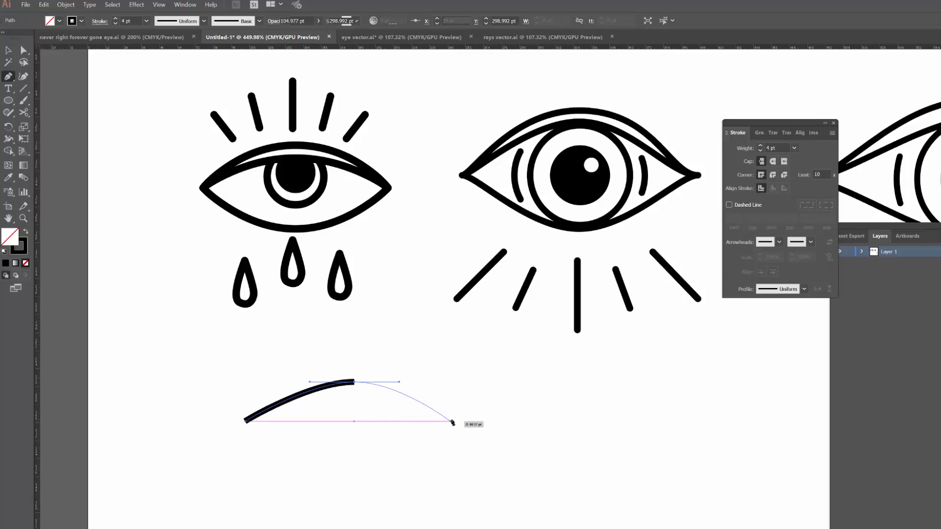
{"action": "left_click_drag", "start_coordinate": [459, 421], "coordinate": [474, 423]}
{"action": "key", "text": "v"}
{"action": "left_click", "coordinate": [230, 365]}
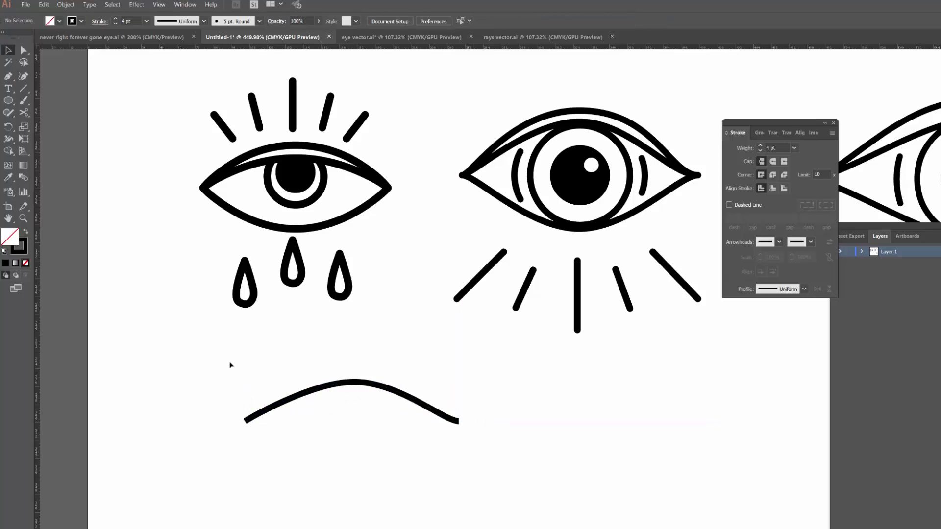
Draw an unfilled circle about 62 pt across for the iris, centred on the lid line with its top rising above the arch
{"action": "left_click", "coordinate": [9, 104]}
{"action": "mouse_move", "coordinate": [339, 415]}
{"action": "left_mouse_down"}
{"action": "mouse_move", "coordinate": [387, 449]}
{"action": "mouse_move", "coordinate": [399, 442]}
{"action": "left_mouse_up"}
{"action": "key", "text": "v"}
{"action": "left_click", "coordinate": [395, 445]}
{"action": "left_click", "coordinate": [447, 444]}
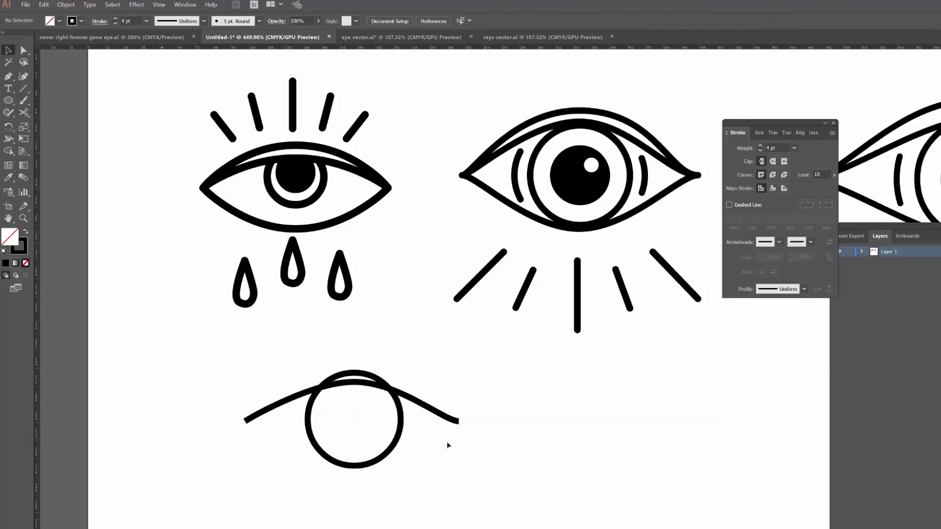
Cut the paths with the Scissors tool at the points where the iris circle crosses the lid line
{"action": "key", "text": "z"}
{"action": "mouse_move", "coordinate": [342, 393]}
{"action": "left_mouse_down"}
{"action": "mouse_move", "coordinate": [437, 403]}
{"action": "mouse_move", "coordinate": [436, 378]}
{"action": "left_mouse_up"}
{"action": "key", "text": "b"}
{"action": "key", "text": "v"}
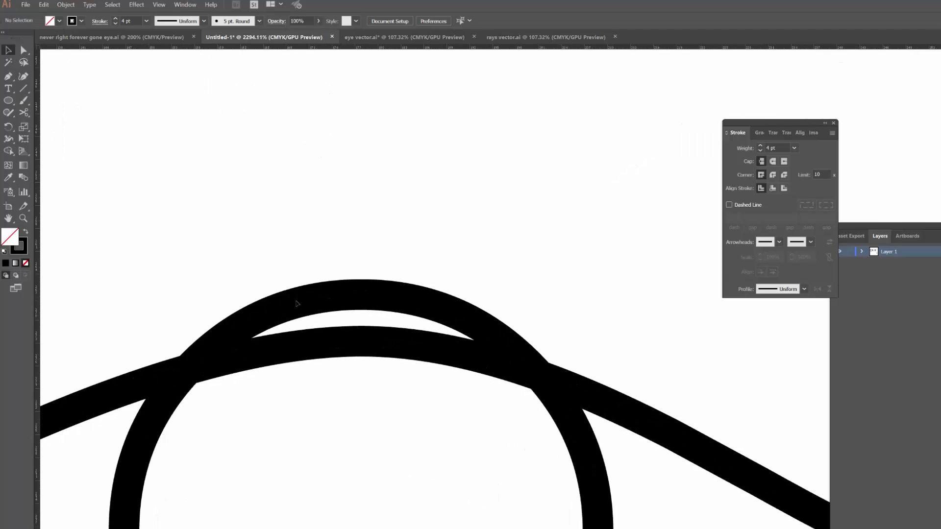
{"action": "left_click", "coordinate": [290, 308]}
{"action": "key", "text": "h"}
{"action": "left_click_drag", "start_coordinate": [347, 367], "coordinate": [403, 355]}
{"action": "key", "text": "z"}
{"action": "left_click", "coordinate": [405, 353]}
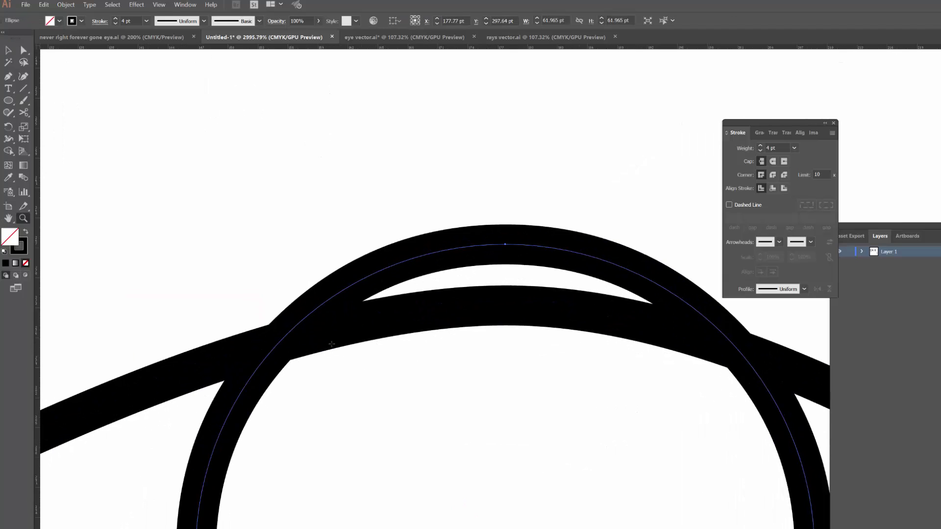
{"action": "key", "text": "c"}
{"action": "left_click", "coordinate": [279, 342]}
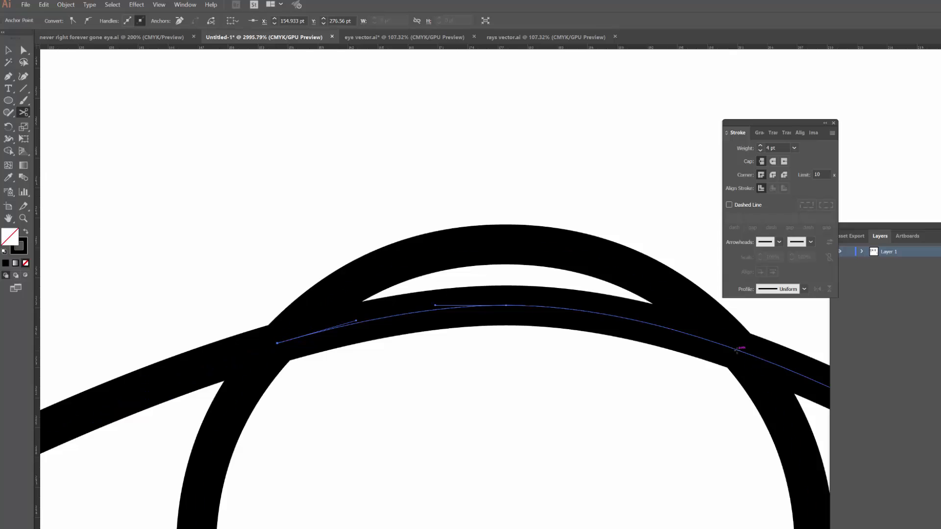
{"action": "left_click", "coordinate": [738, 351]}
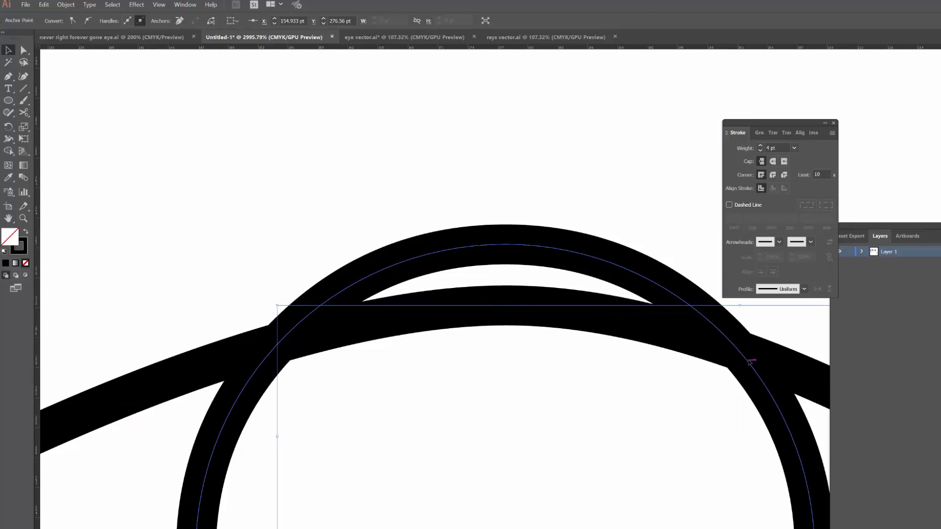
{"action": "left_click", "coordinate": [739, 351]}
{"action": "key", "text": "v"}
{"action": "left_click", "coordinate": [596, 224]}
{"action": "scroll", "coordinate": [595, 234], "scroll_direction": "down", "scroll_amount": 3}
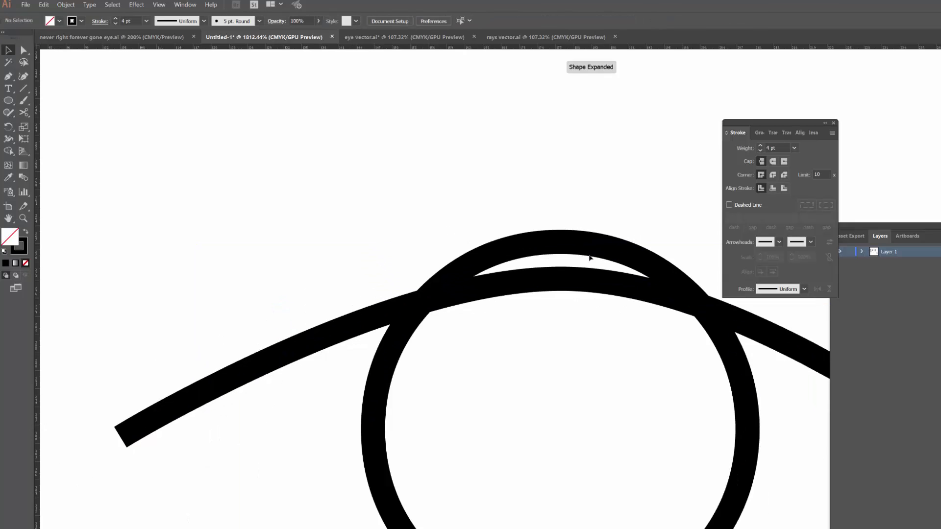
Cut the iris circle at its remaining crossing with the lid and delete the arc that rises above the lid line
{"action": "left_click", "coordinate": [590, 247]}
{"action": "key", "text": "a"}
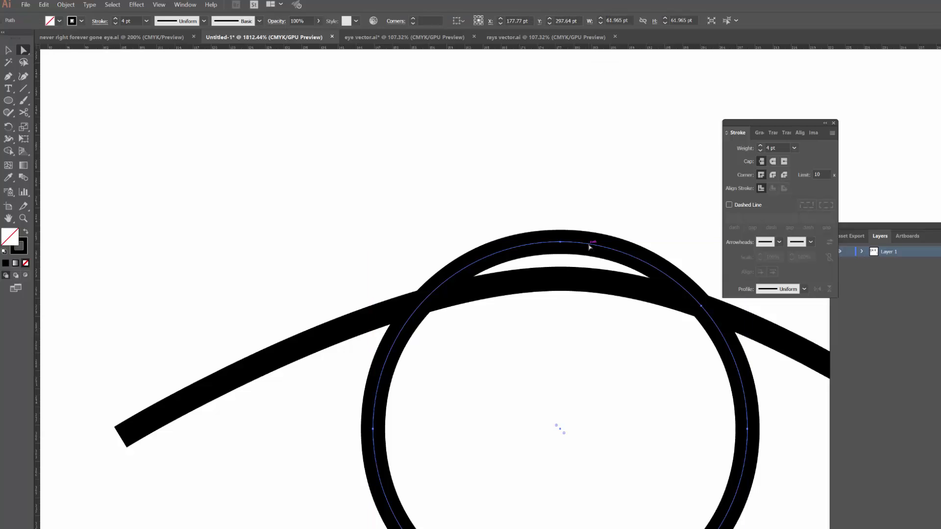
{"action": "left_click", "coordinate": [645, 215]}
{"action": "key", "text": "v"}
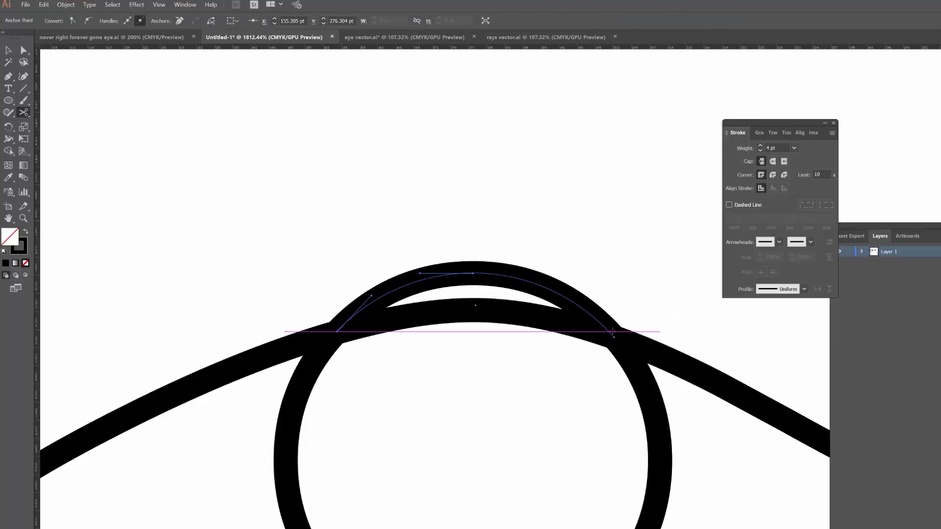
{"action": "key", "text": "v"}
{"action": "key", "text": "Delete"}
{"action": "key", "text": "Delete"}
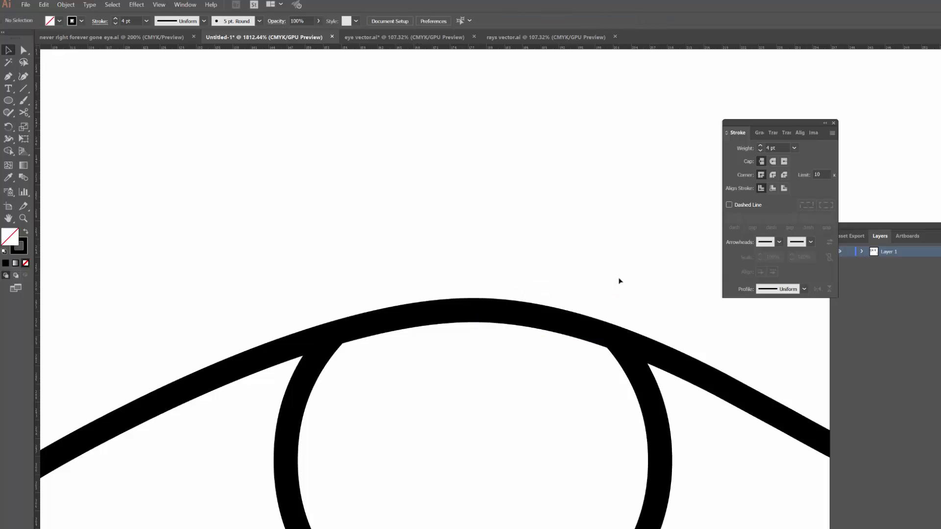
Examine the middle teardrop beneath the reference crying eye, including its underlying path
{"action": "key", "text": "z"}
{"action": "left_click_drag", "start_coordinate": [608, 287], "coordinate": [503, 387]}
{"action": "left_click_drag", "start_coordinate": [575, 351], "coordinate": [545, 343]}
{"action": "left_click_drag", "start_coordinate": [545, 338], "coordinate": [394, 444]}
{"action": "key", "text": "v"}
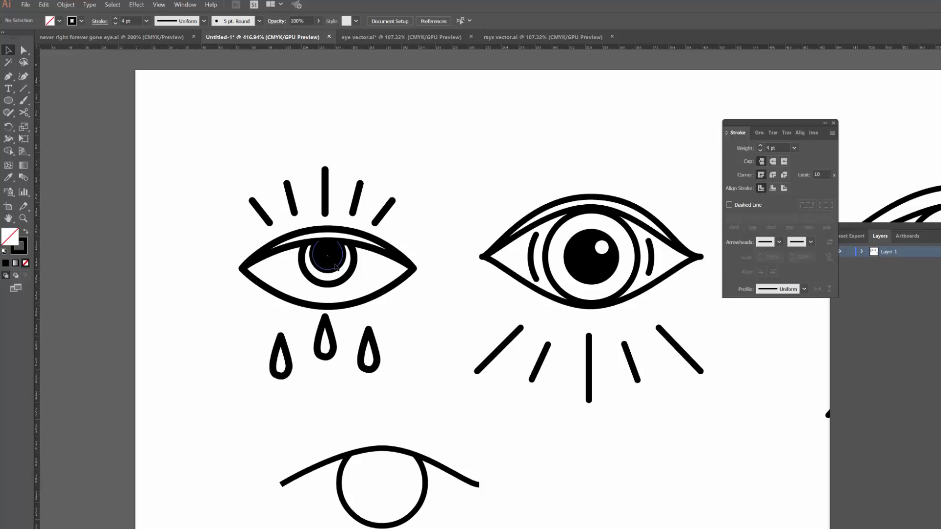
{"action": "left_click", "coordinate": [325, 359]}
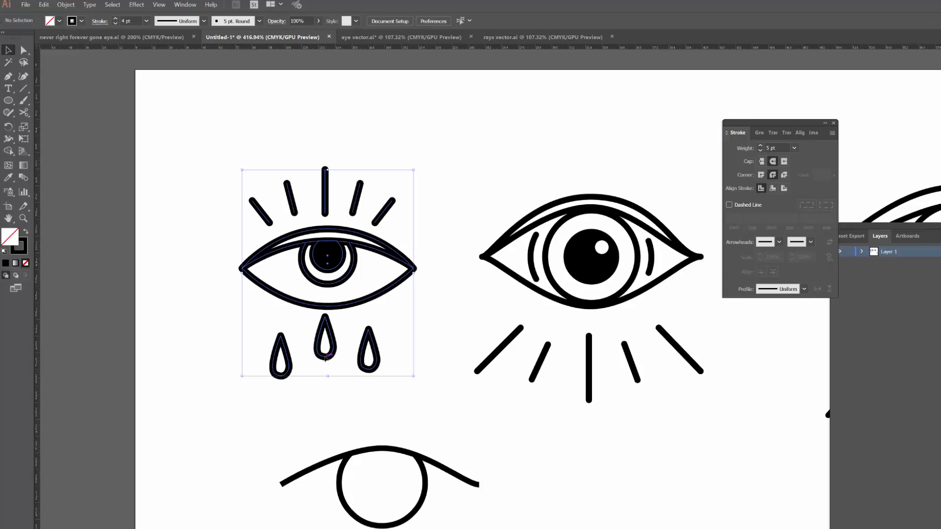
{"action": "scroll", "coordinate": [370, 373], "scroll_direction": "down", "scroll_amount": 1}
{"action": "left_click", "coordinate": [336, 344]}
{"action": "key", "text": "a"}
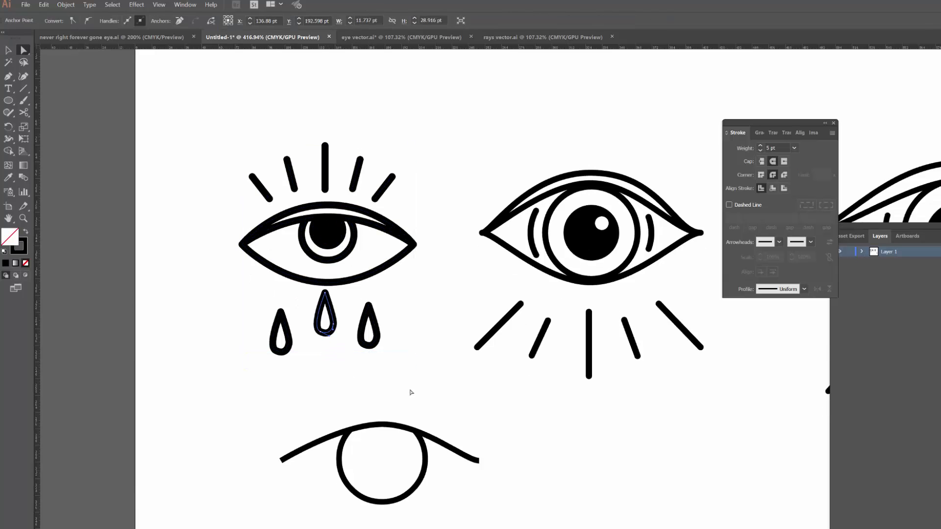
{"action": "scroll", "coordinate": [490, 402], "scroll_direction": "down", "scroll_amount": 5}
Draw the curved left half of a teardrop, about 36 pt tall, with the Pen tool to the right of the new half-closed eye
{"action": "key", "text": "v"}
{"action": "scroll", "coordinate": [625, 413], "scroll_direction": "down", "scroll_amount": 2}
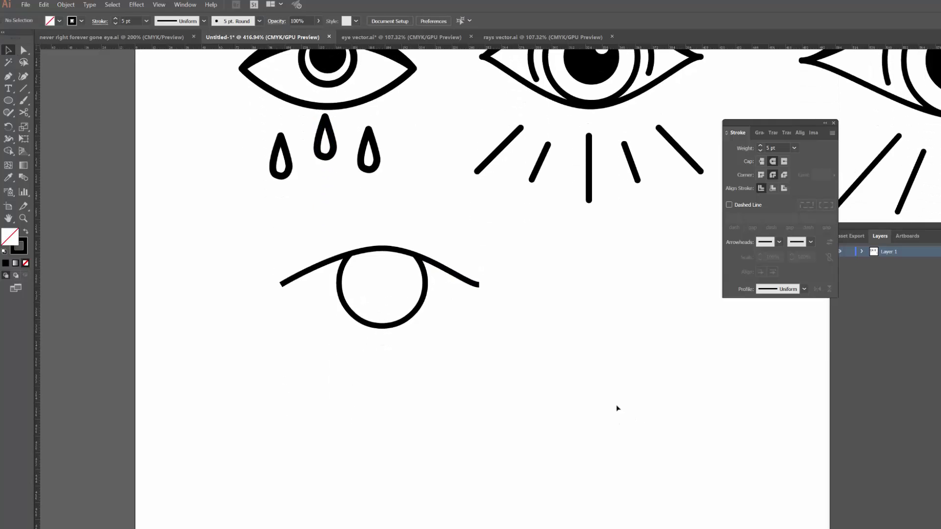
{"action": "key", "text": "p"}
{"action": "left_click", "coordinate": [605, 260]}
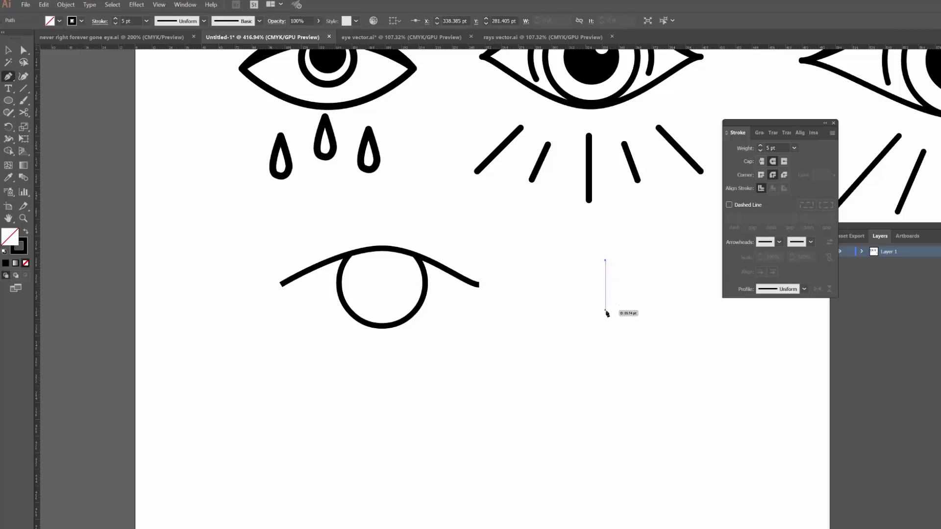
{"action": "mouse_move", "coordinate": [606, 311]}
{"action": "left_mouse_down"}
{"action": "mouse_move", "coordinate": [656, 312]}
{"action": "mouse_move", "coordinate": [634, 313]}
{"action": "left_mouse_up"}
{"action": "left_click", "coordinate": [656, 312]}
{"action": "key", "text": "z"}
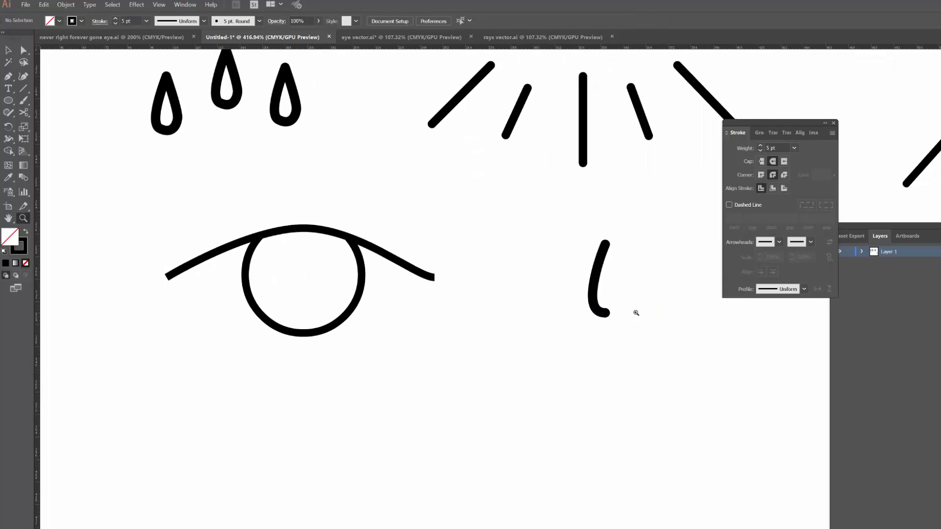
Copy the half teardrop, paste it in front and reflect the copy left to right
{"action": "key", "text": "v"}
{"action": "left_click_drag", "start_coordinate": [552, 246], "coordinate": [624, 336]}
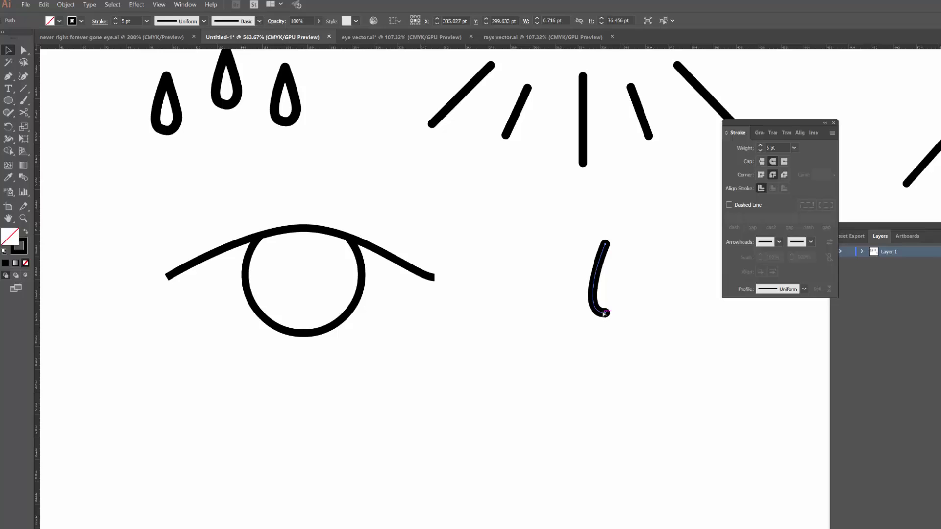
{"action": "key", "text": "ctrl+c"}
{"action": "key", "text": "ctrl+f"}
{"action": "right_click", "coordinate": [596, 297]}
{"action": "mouse_move", "coordinate": [667, 434]}
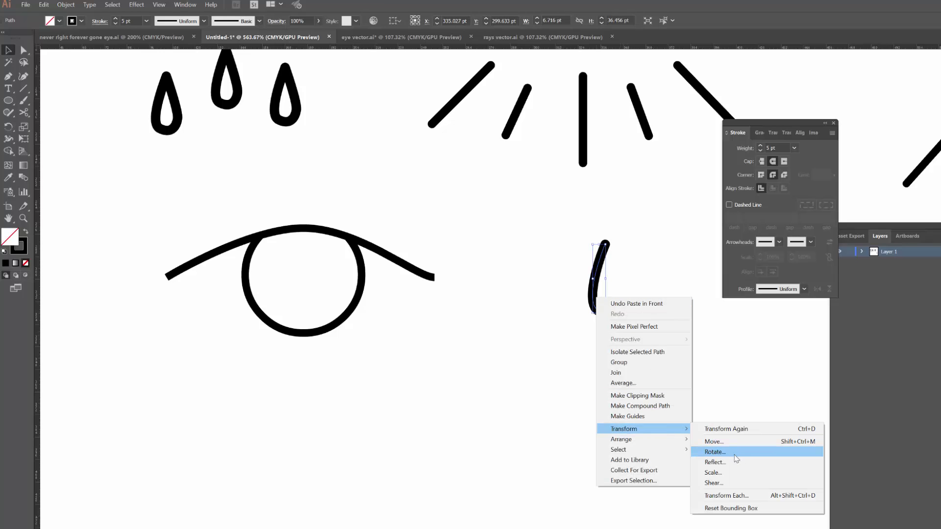
{"action": "left_click", "coordinate": [725, 462]}
{"action": "left_click", "coordinate": [185, 327]}
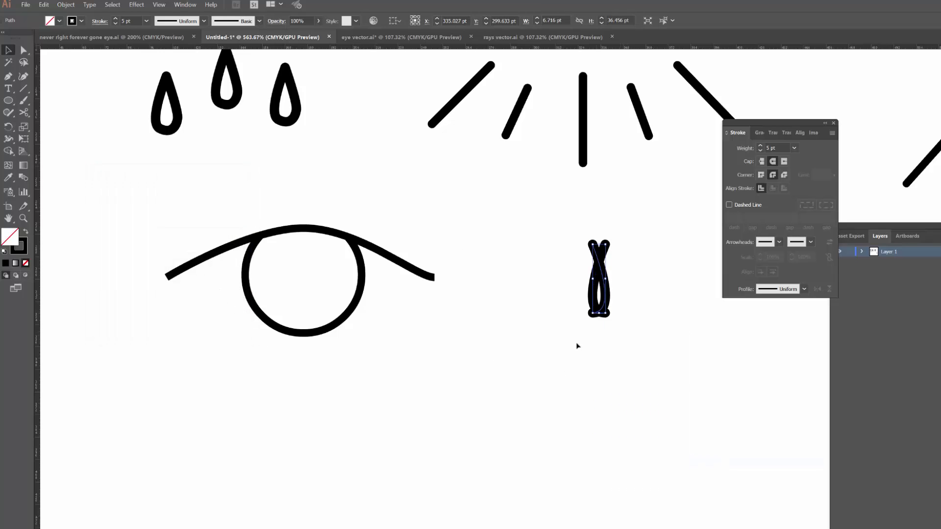
Move the mirrored half sideways so that its ends meet the original half and form a complete teardrop
{"action": "left_click", "coordinate": [576, 343]}
{"action": "left_click_drag", "start_coordinate": [607, 290], "coordinate": [636, 256]}
{"action": "left_click", "coordinate": [660, 344]}
{"action": "key", "text": "z"}
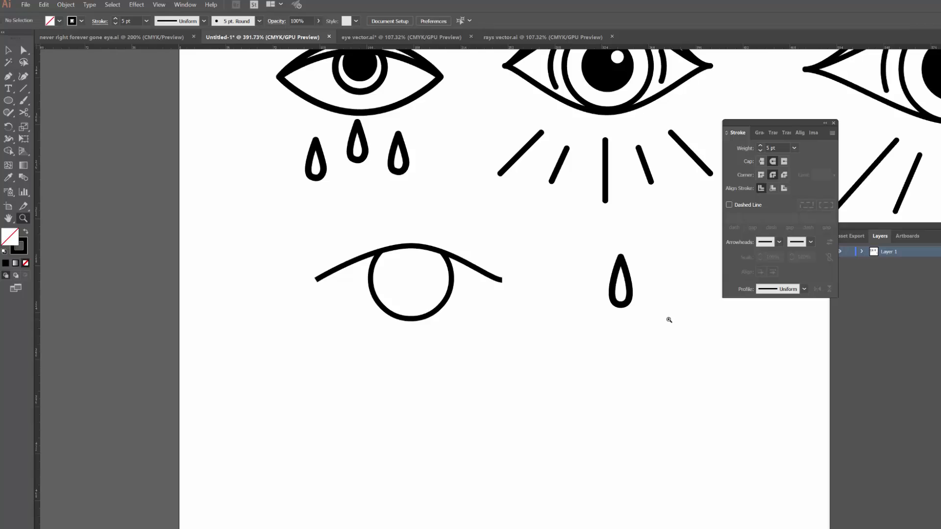